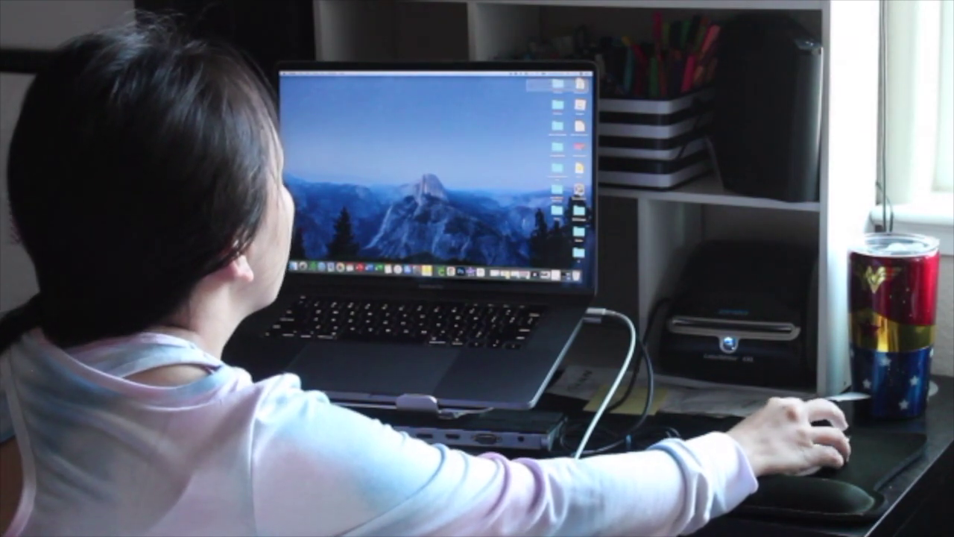
- Browse the desktop folders in Finder windows and create a new folder on the desktop
double_click(559, 84)
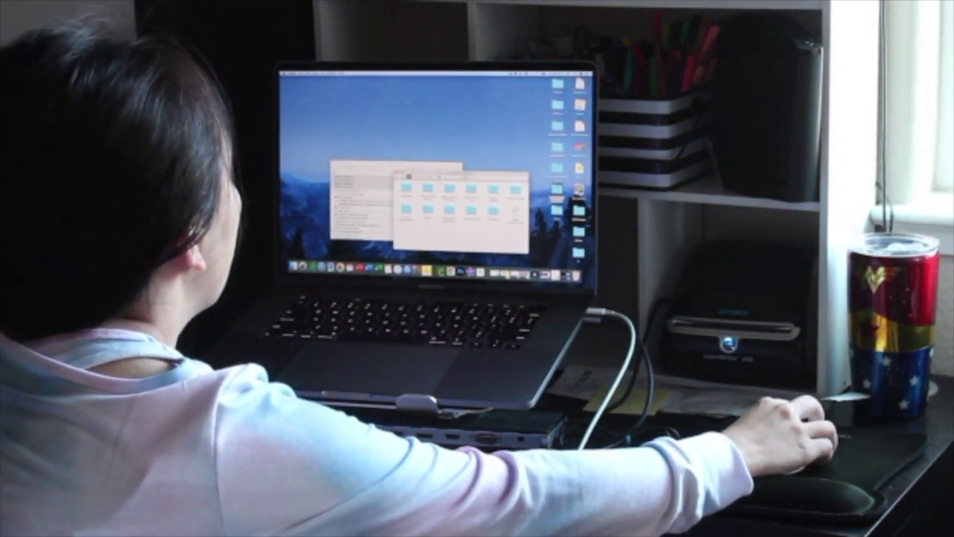
drag(462, 174, 480, 122)
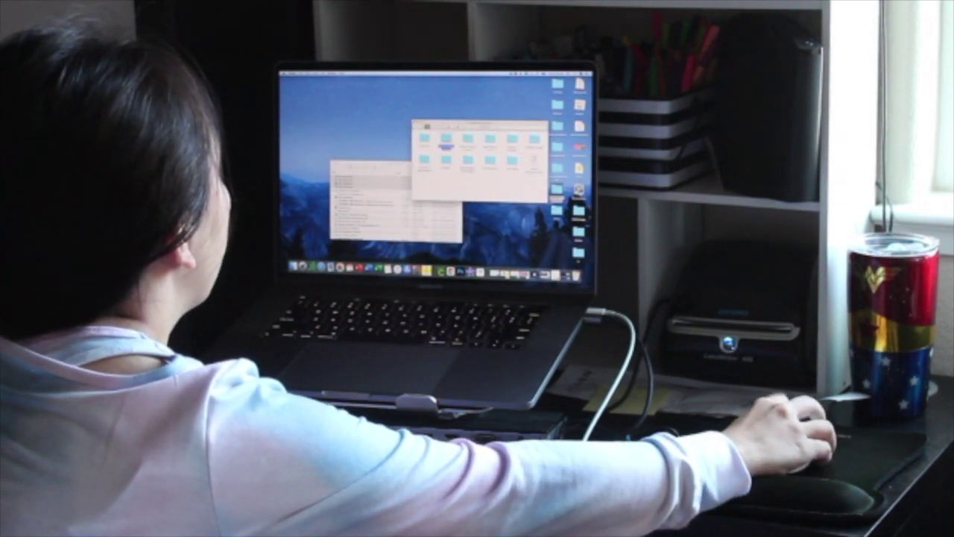
double_click(446, 142)
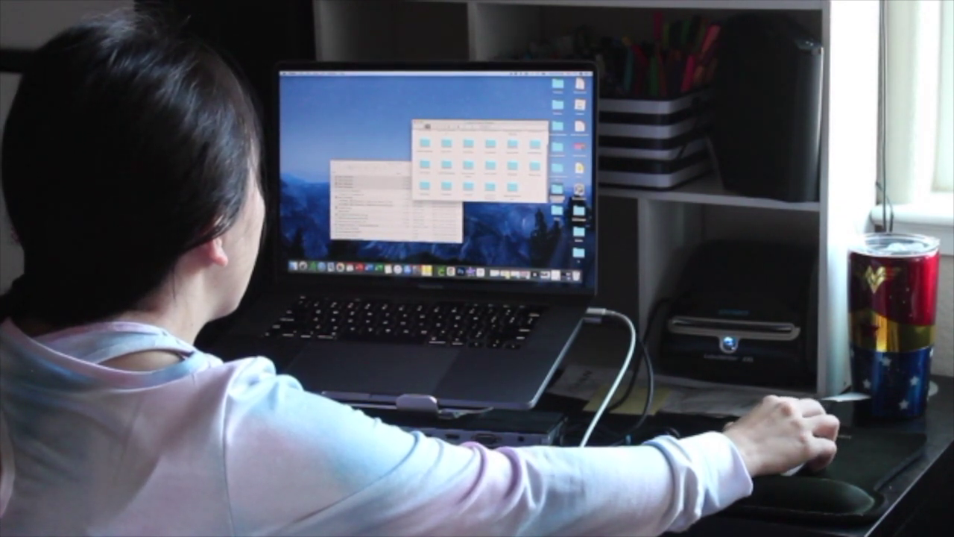
scroll(480, 164, up, 2)
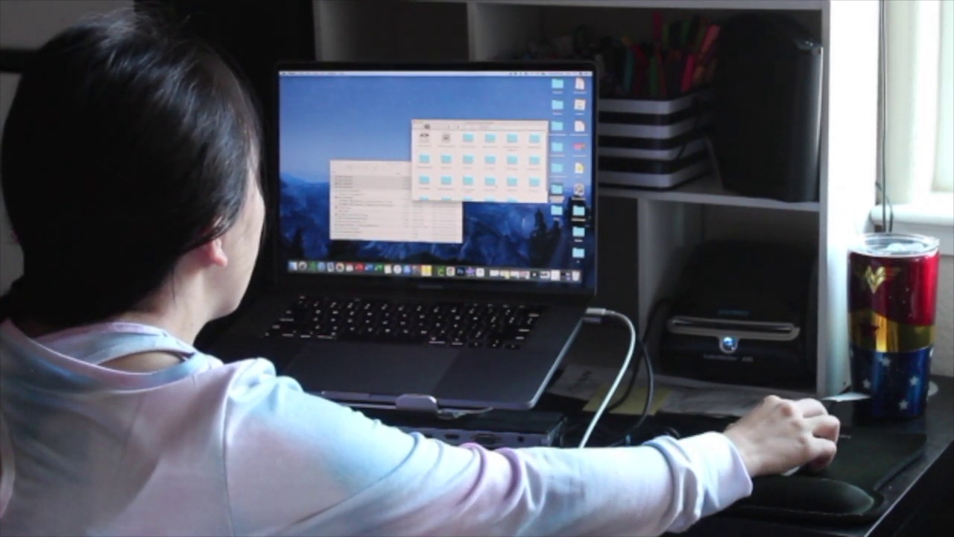
scroll(479, 164, up, 1)
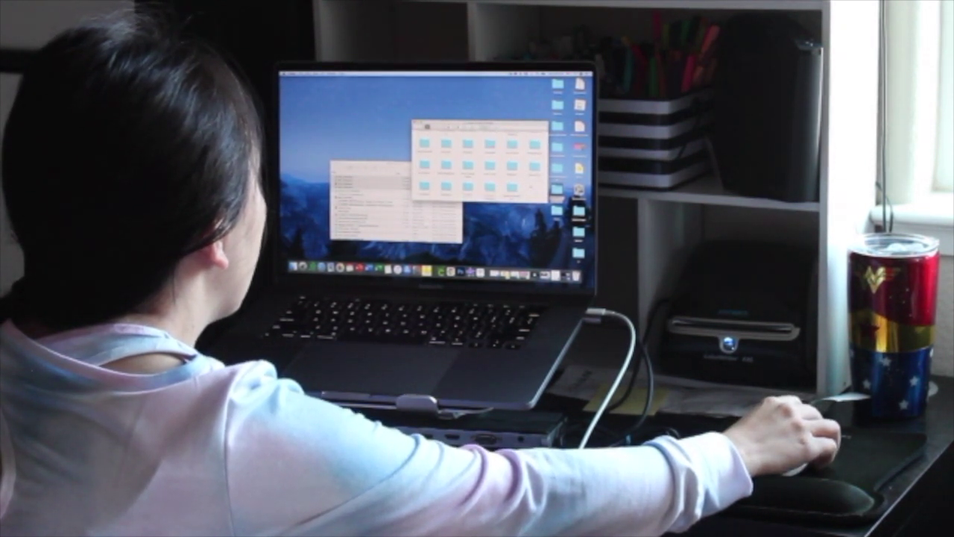
right_click(533, 186)
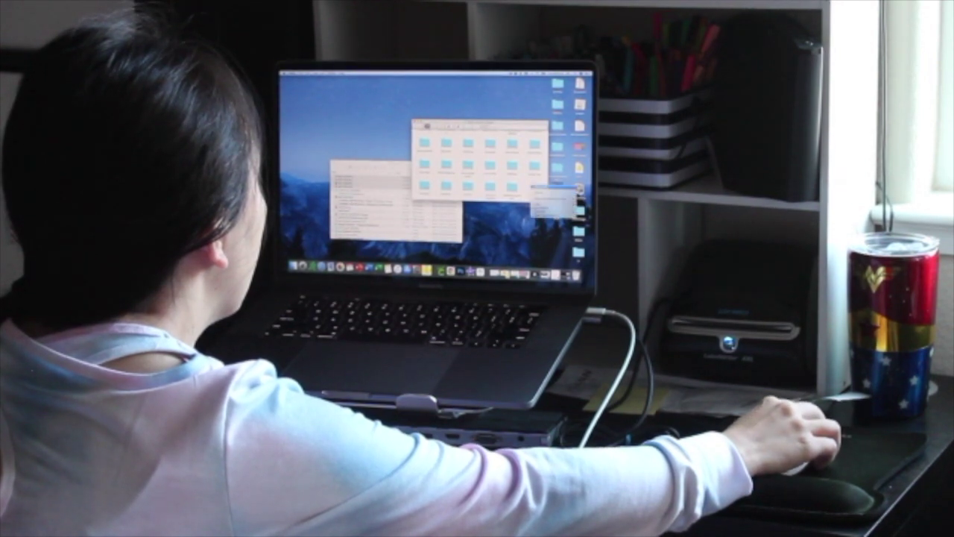
click(548, 190)
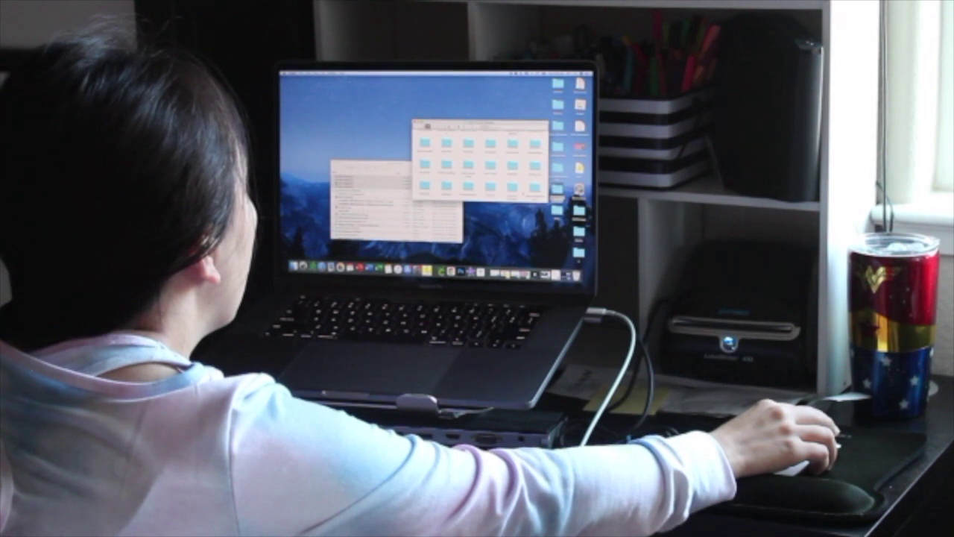
- Open the fruit sketch image from its nested project folder in Photoshop
click(468, 188)
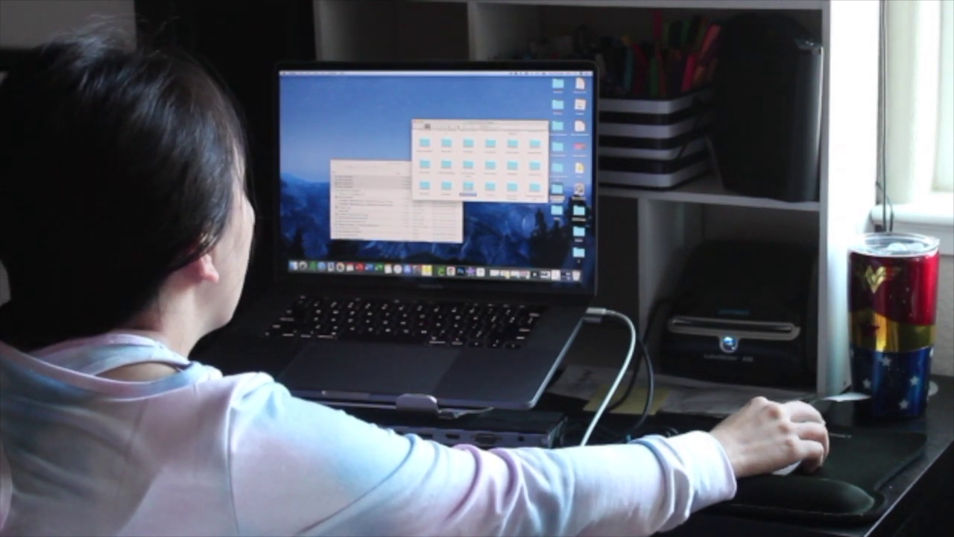
double_click(467, 187)
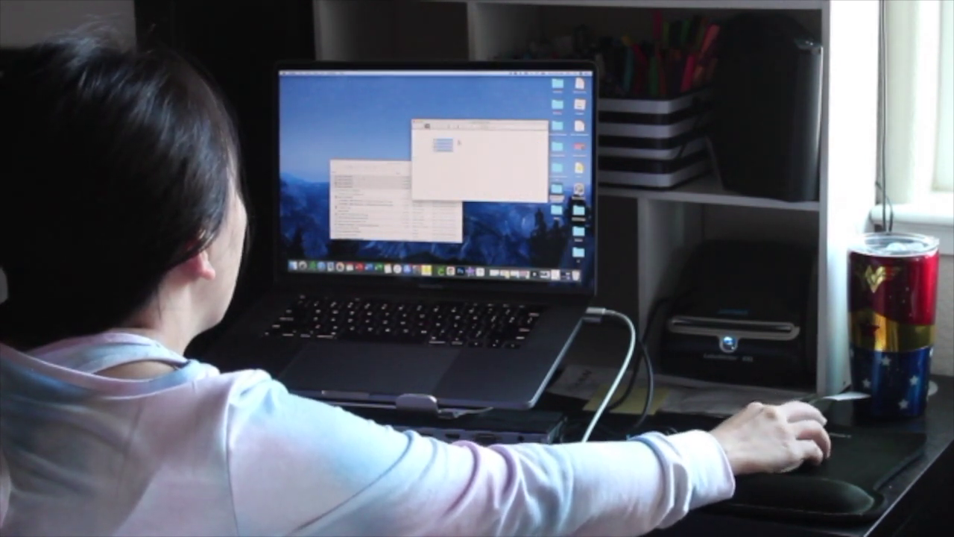
double_click(443, 145)
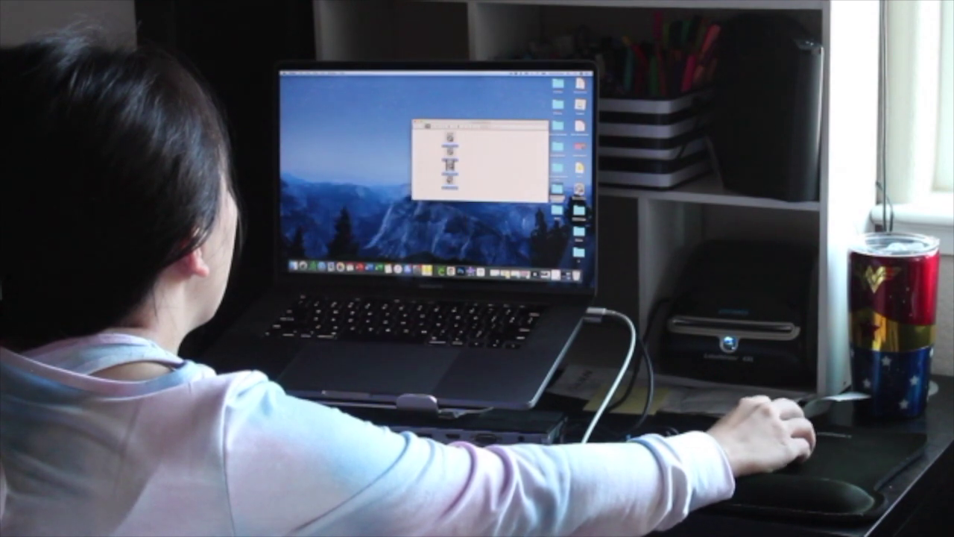
double_click(450, 139)
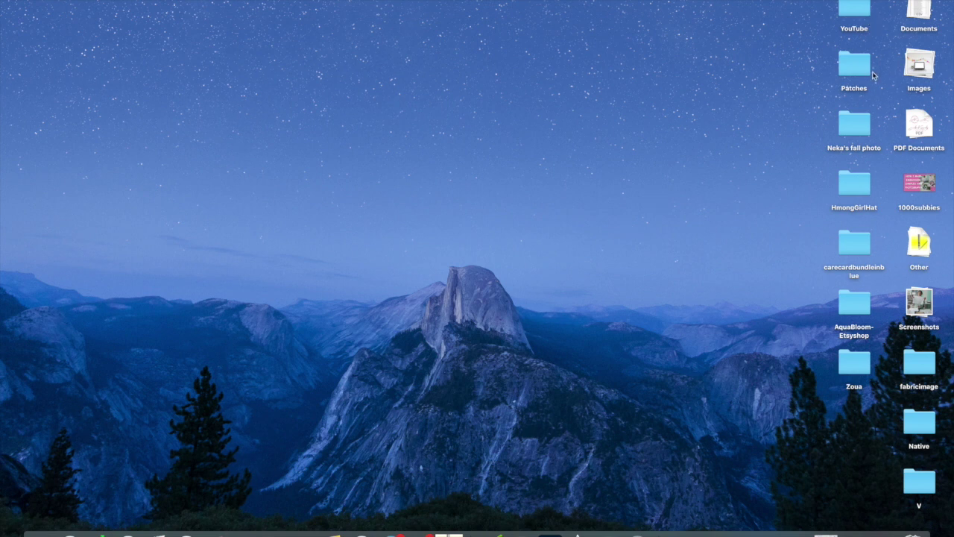
- Navigate from the desktop AquaBloom-Etsyshop folder through Actual-Product Samples into Summer/Patriotic
double_click(855, 306)
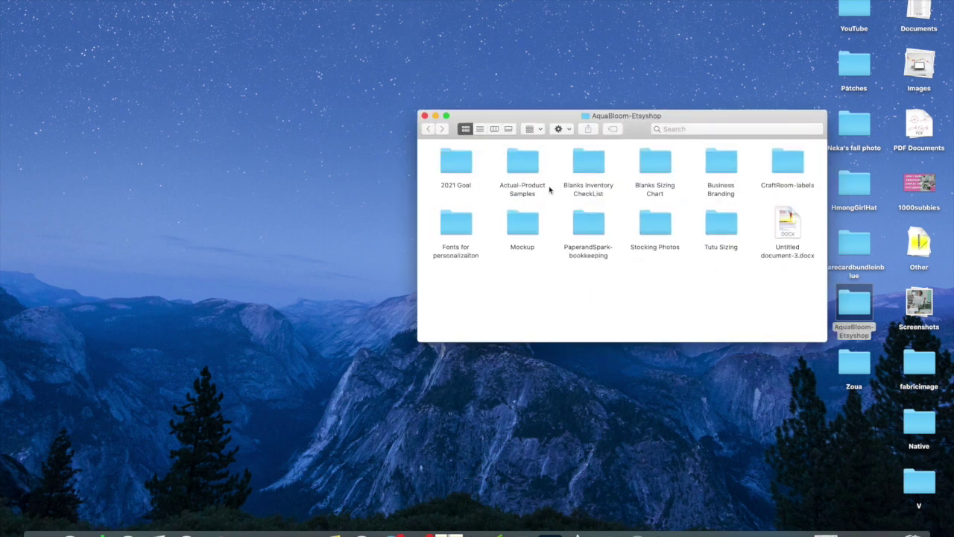
double_click(517, 166)
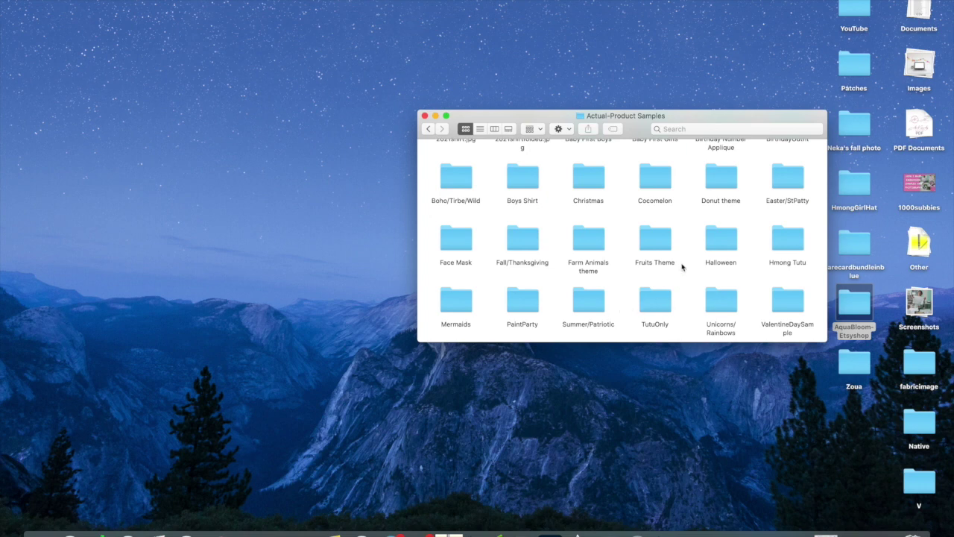
double_click(589, 302)
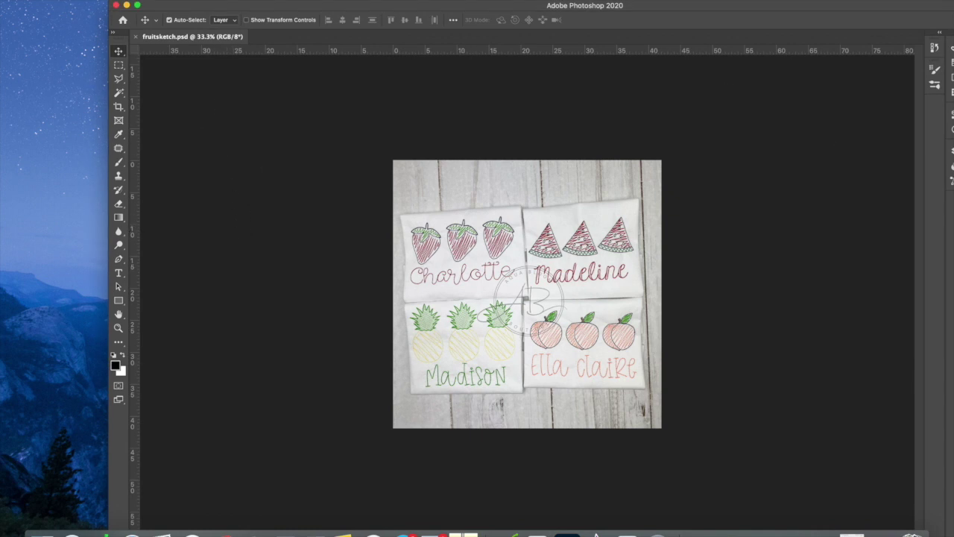
- Maximize the Photoshop window and bring up the File > Open dialog
double_click(323, 2)
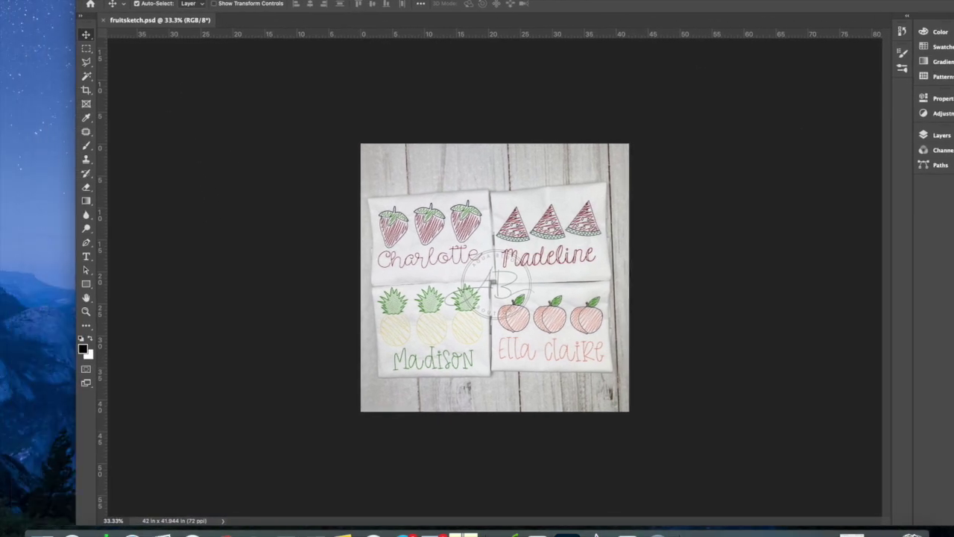
click(87, 0)
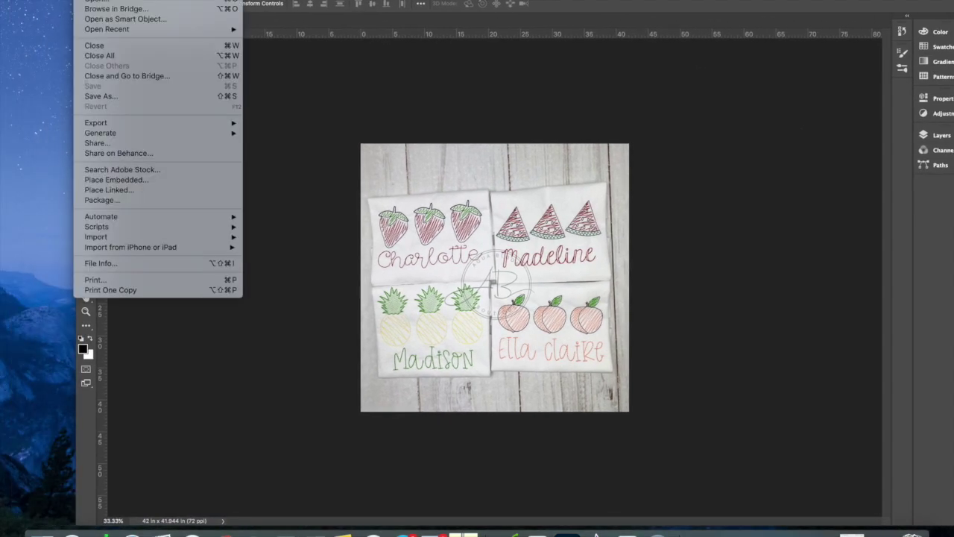
click(87, 1)
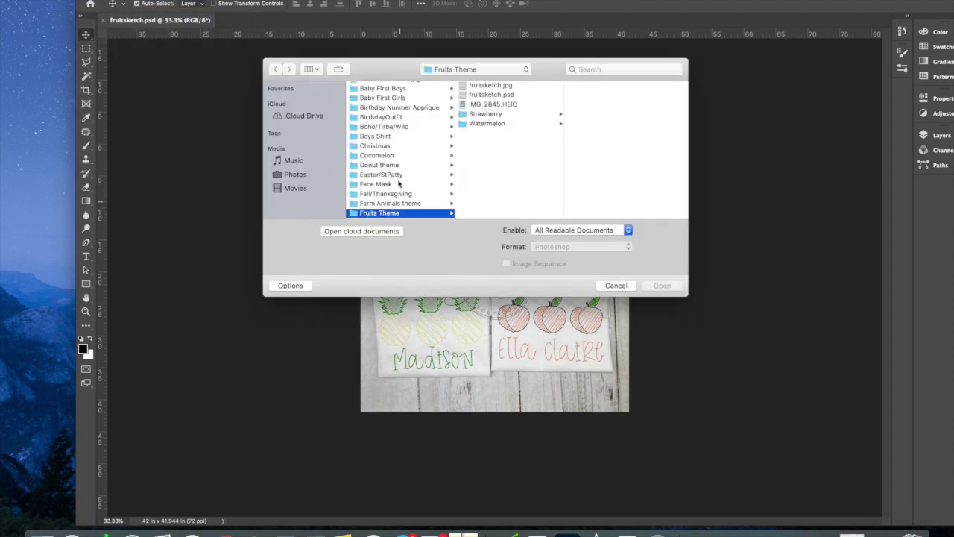
scroll(395, 178, down, 5)
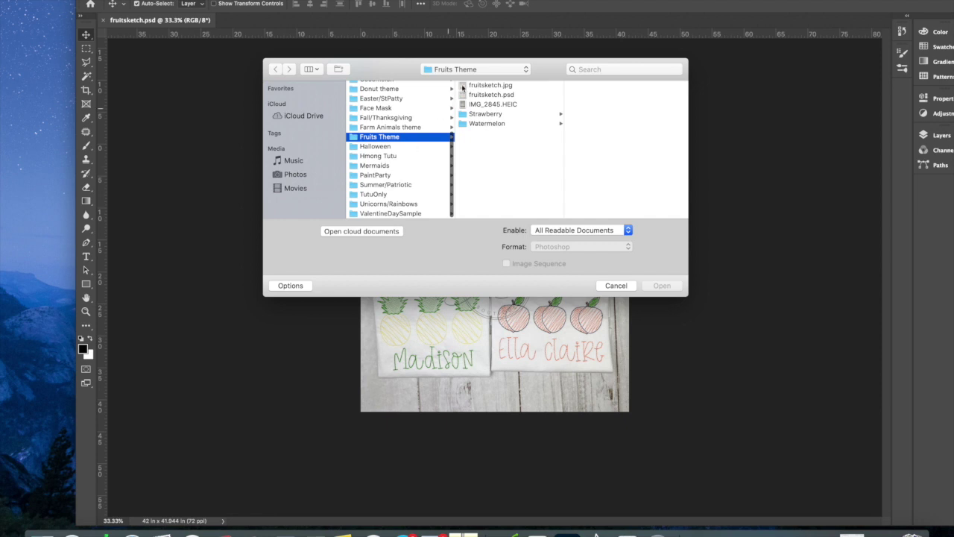
scroll(420, 171, up, 5)
- Open IMG_2793.HEIC from Actual-Product Samples > Summer/Patriotic
click(457, 70)
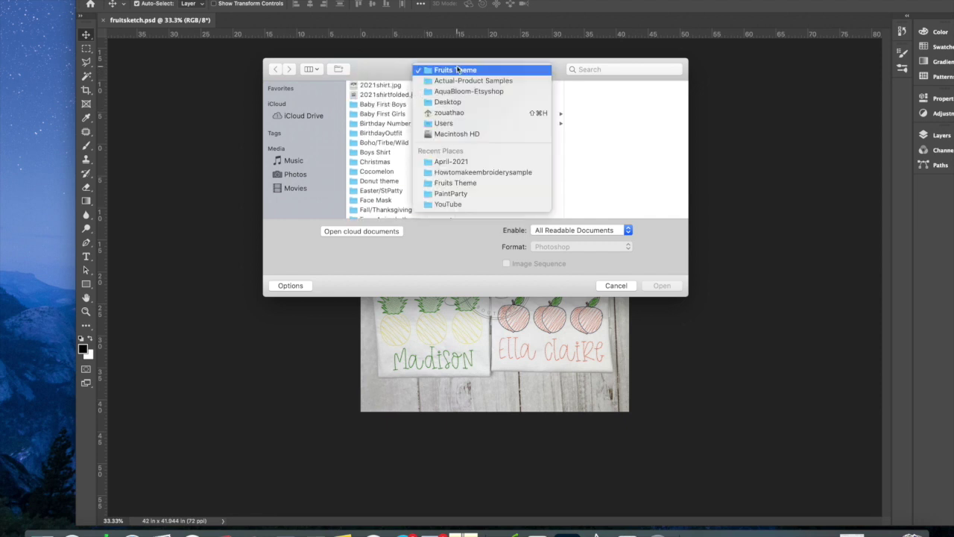
click(459, 81)
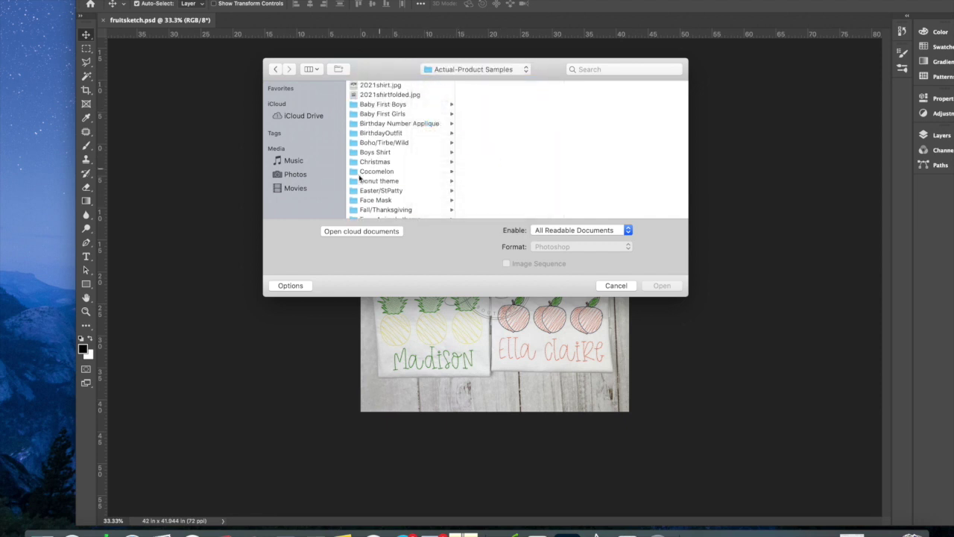
scroll(362, 179, down, 5)
click(382, 185)
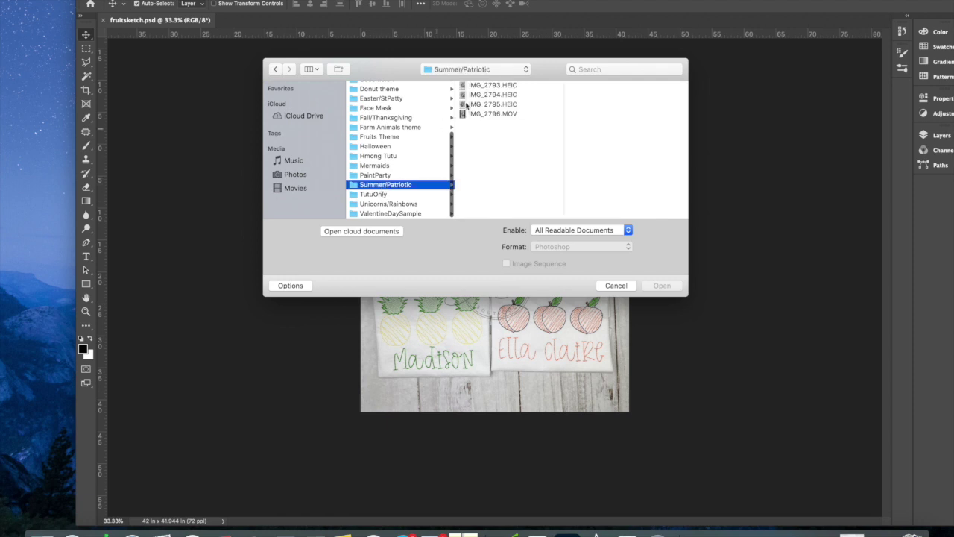
click(492, 87)
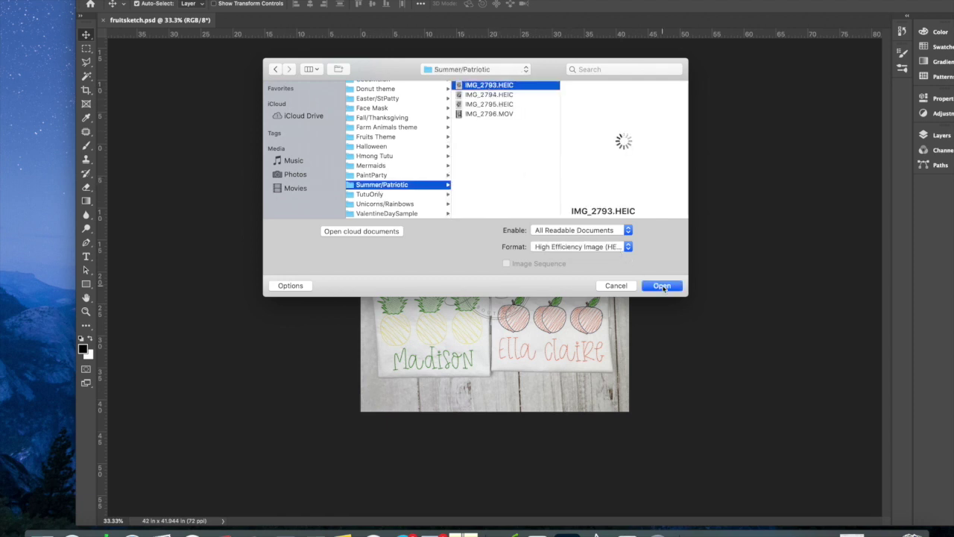
click(662, 286)
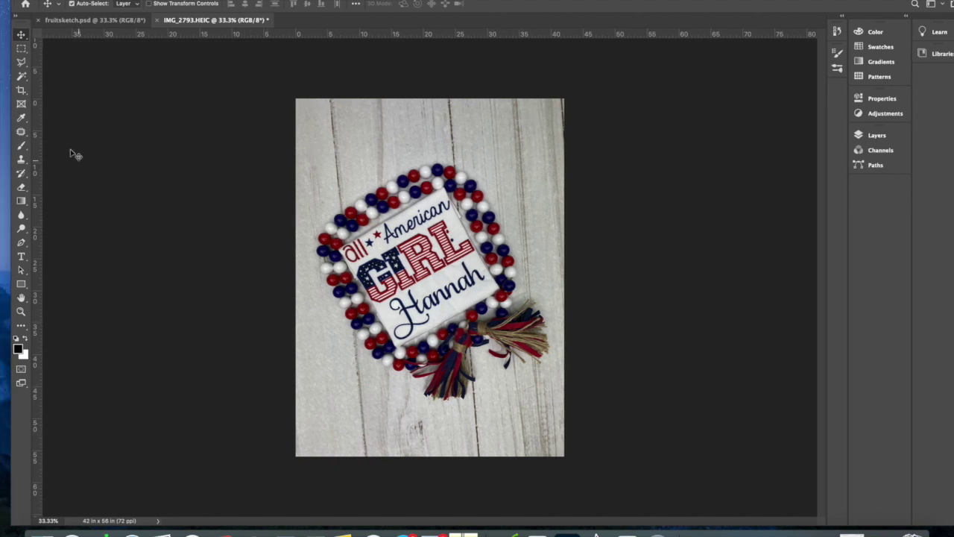
- Crop the photo from 42 x 56 in to 42 x 46.75 in, trimming wood top and bottom
click(21, 90)
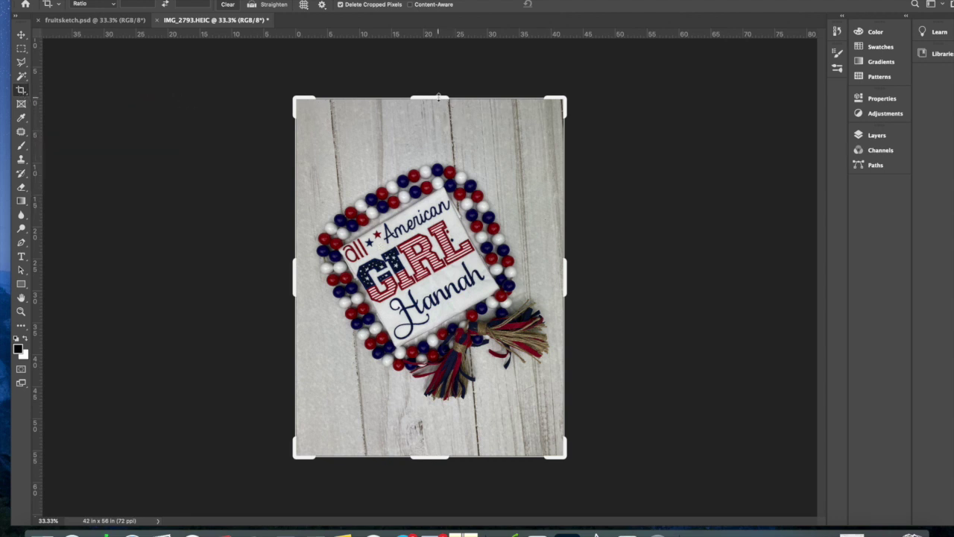
drag(439, 97, 439, 113)
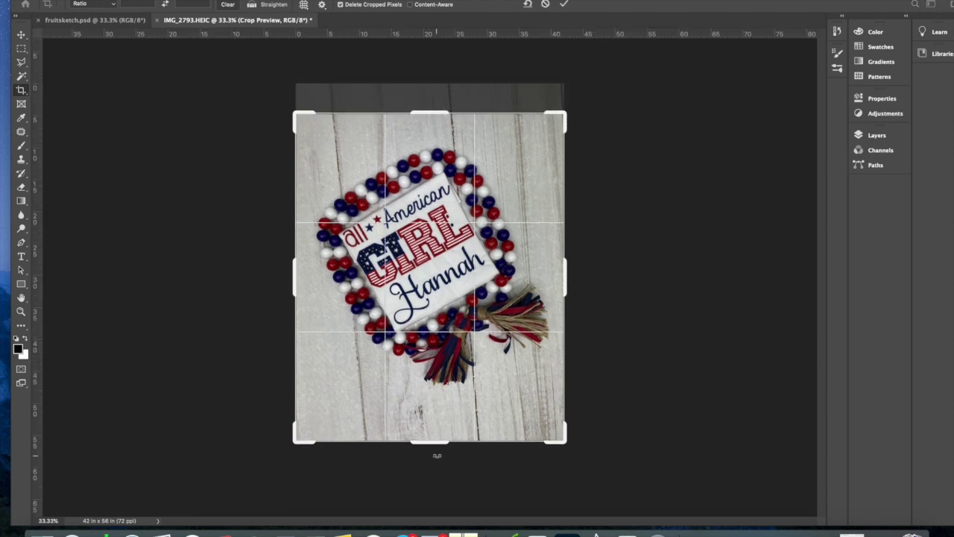
drag(436, 441, 436, 413)
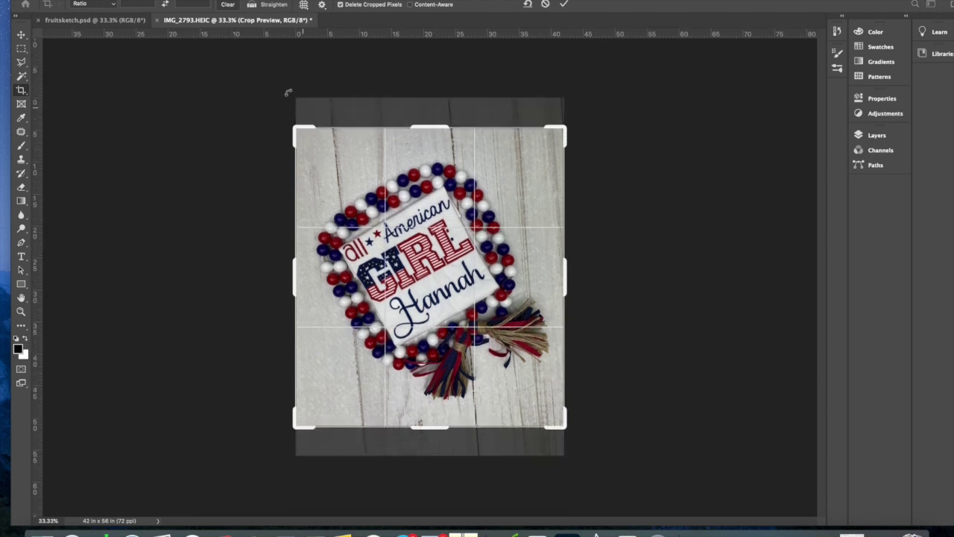
click(20, 37)
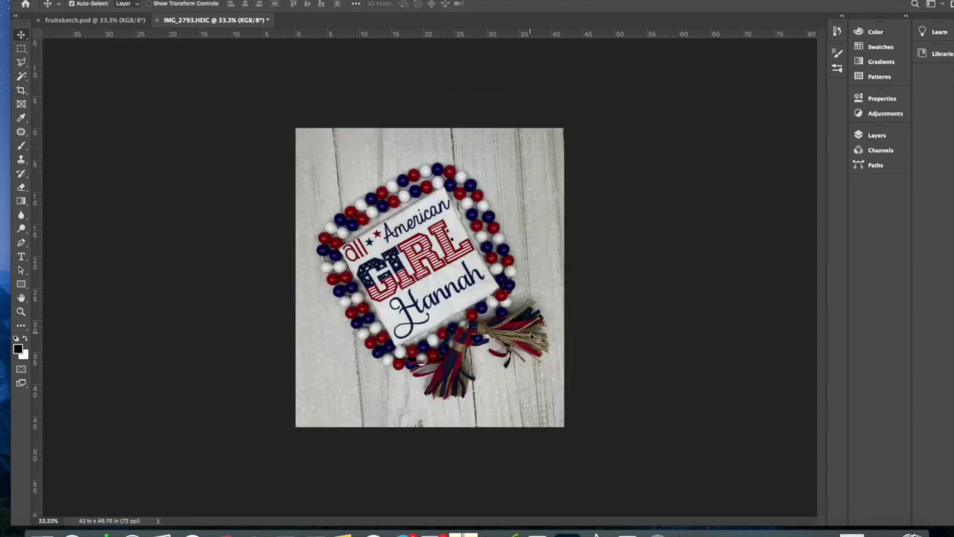
- Duplicate the Background layer into a Background copy layer from the Layers panel
click(876, 135)
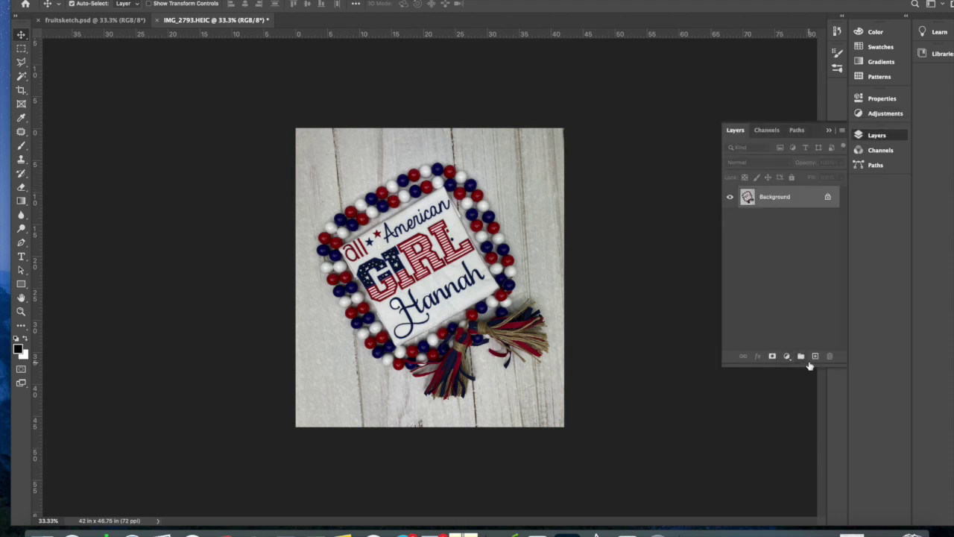
right_click(774, 197)
click(751, 234)
click(573, 217)
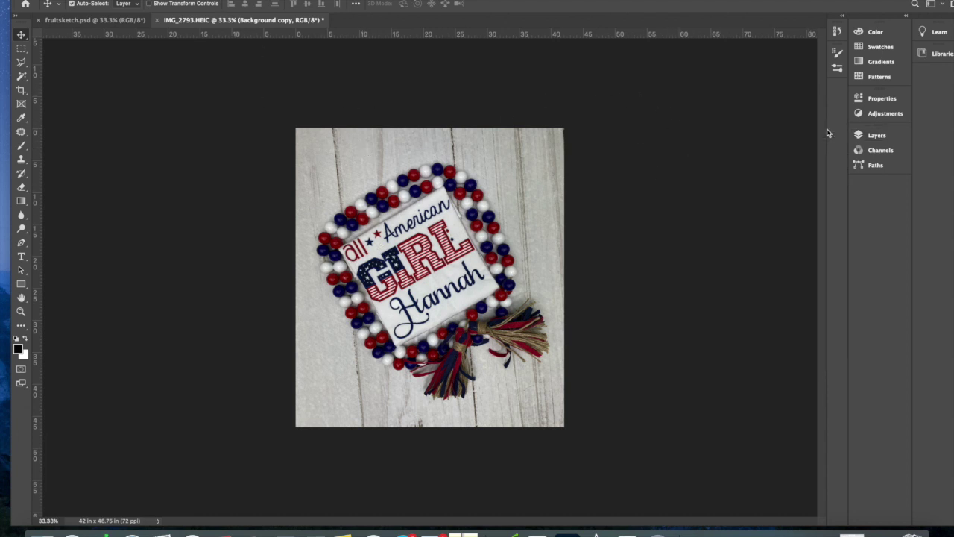
click(828, 132)
click(134, 1)
mouse_move(147, 6)
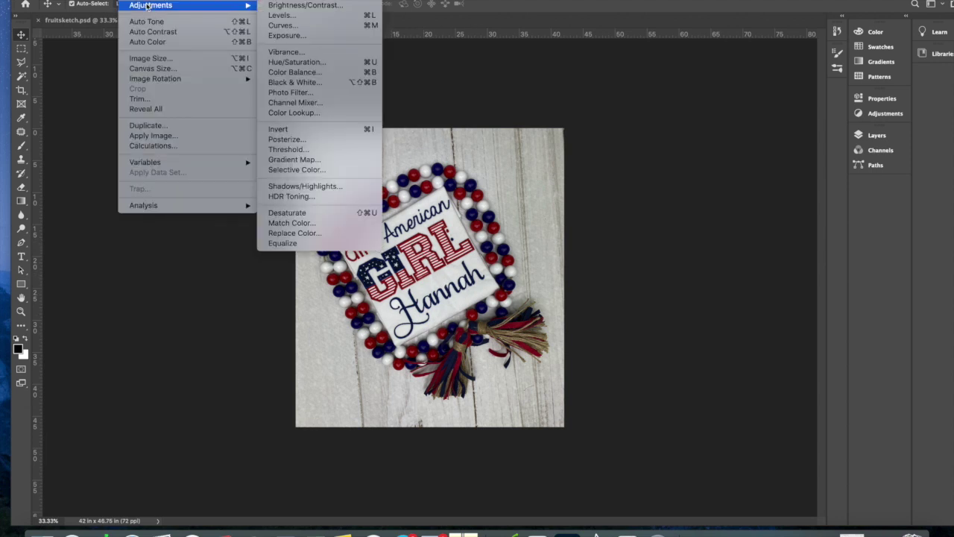
- Apply a Levels adjustment with the midtone input raised to 1.18
click(280, 16)
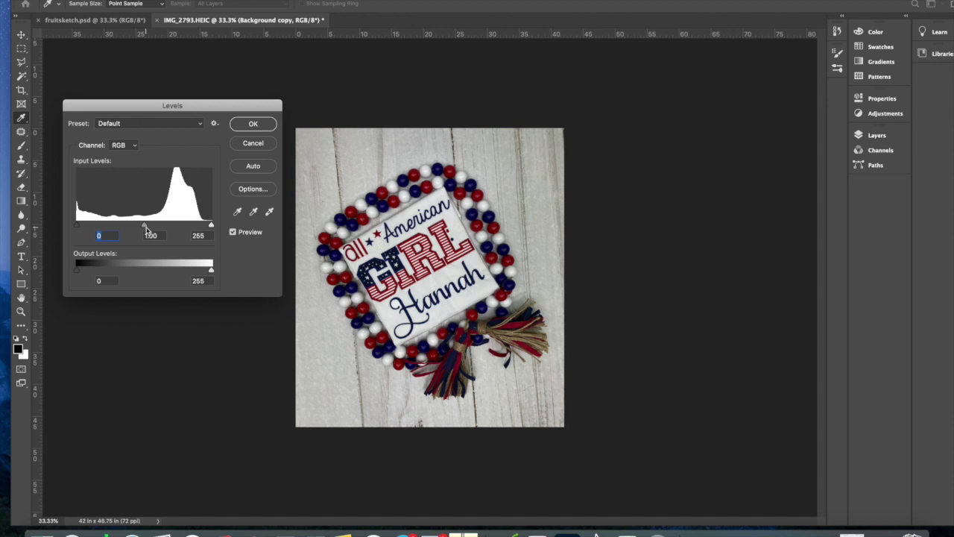
click(145, 227)
mouse_move(140, 229)
mouse_down()
mouse_move(93, 225)
mouse_move(138, 227)
mouse_up()
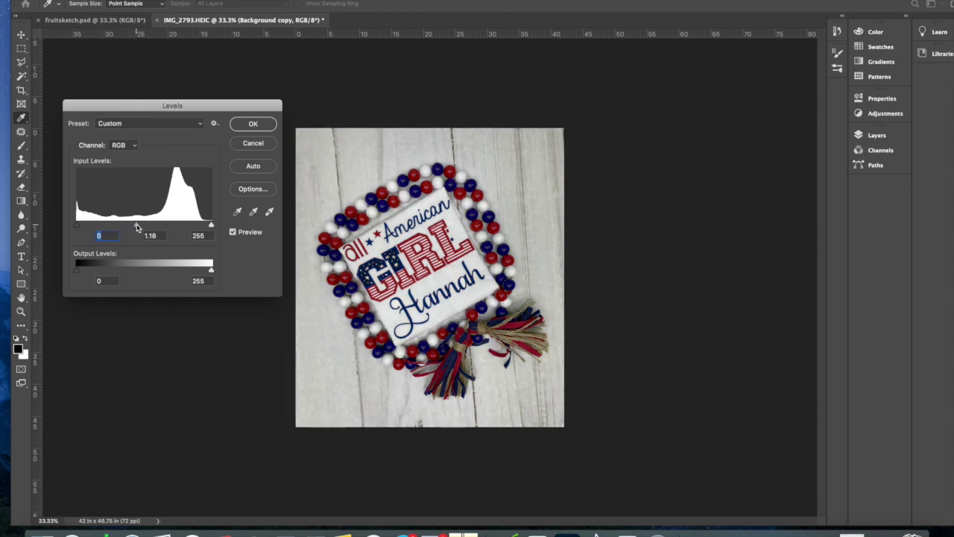
drag(137, 227, 136, 228)
click(263, 130)
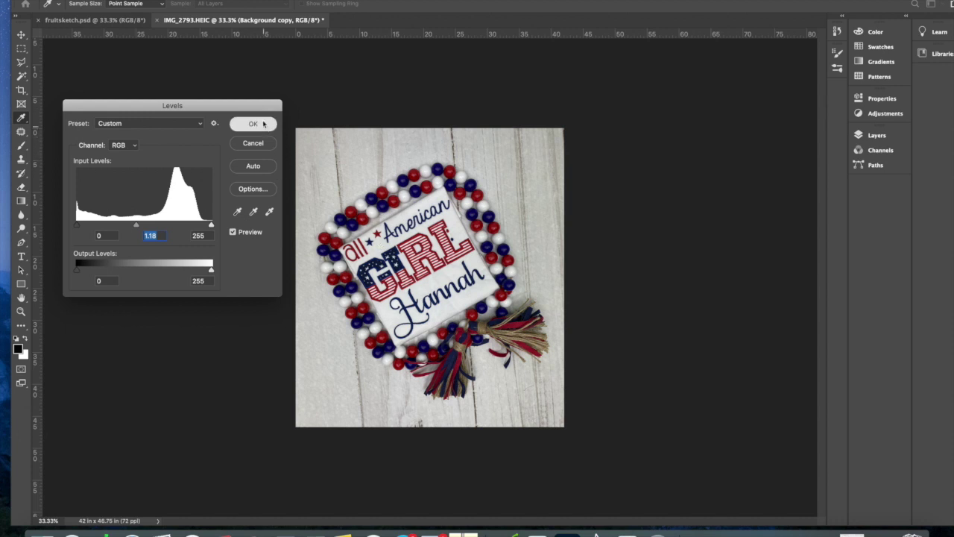
click(149, 1)
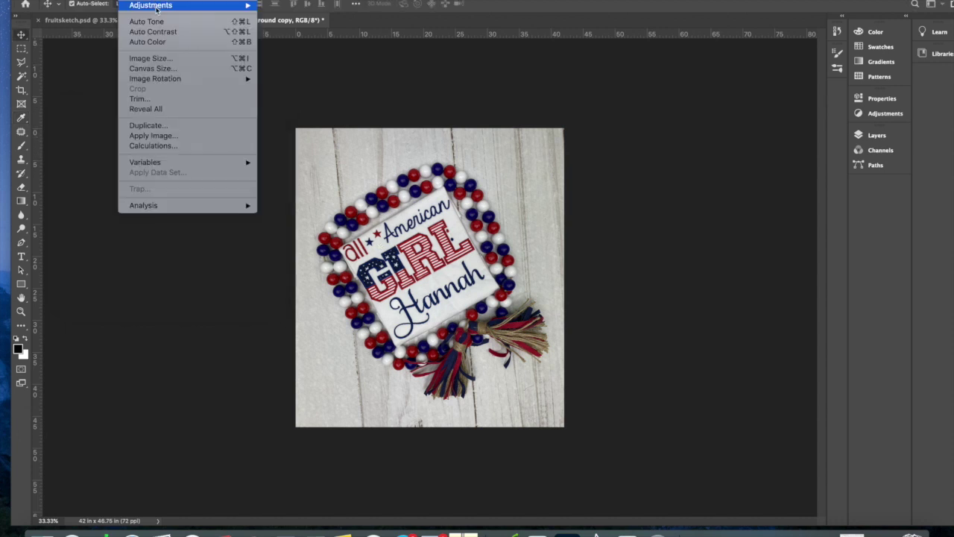
- Set Brightness/Contrast to Brightness 18 and Contrast 8 to preview the lightened photo
mouse_move(161, 9)
click(279, 5)
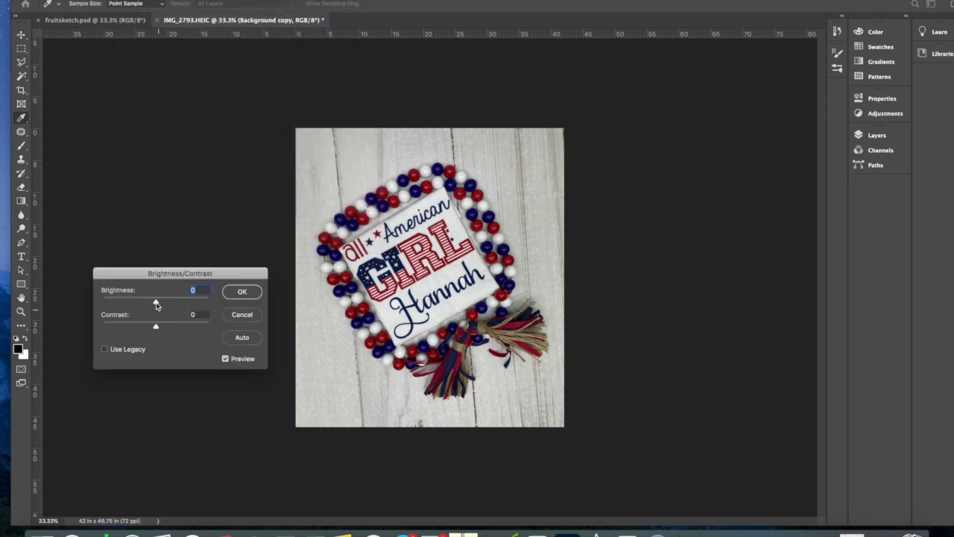
drag(158, 305, 165, 306)
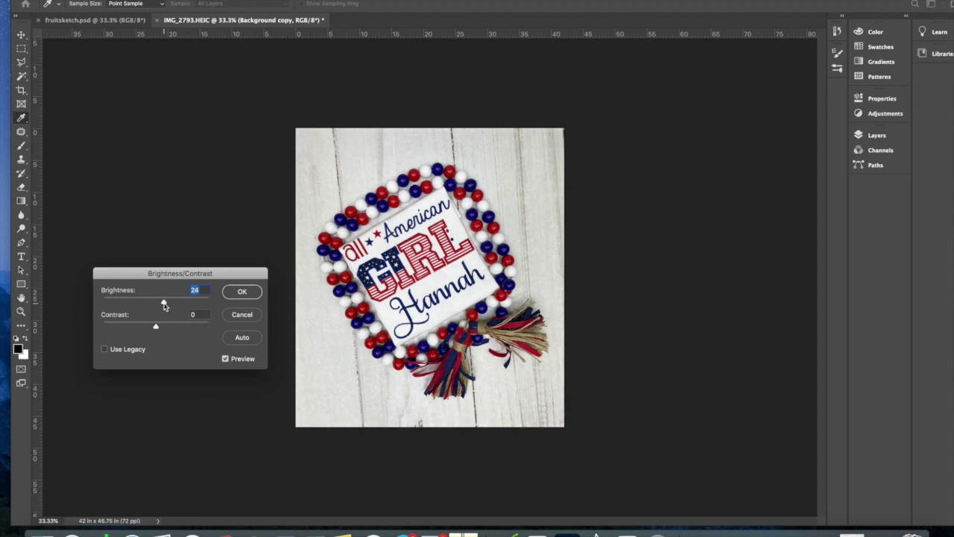
drag(163, 306, 162, 306)
drag(156, 328, 157, 328)
- Apply the Brightness/Contrast change with Contrast settled at 7
drag(161, 328, 159, 328)
click(243, 291)
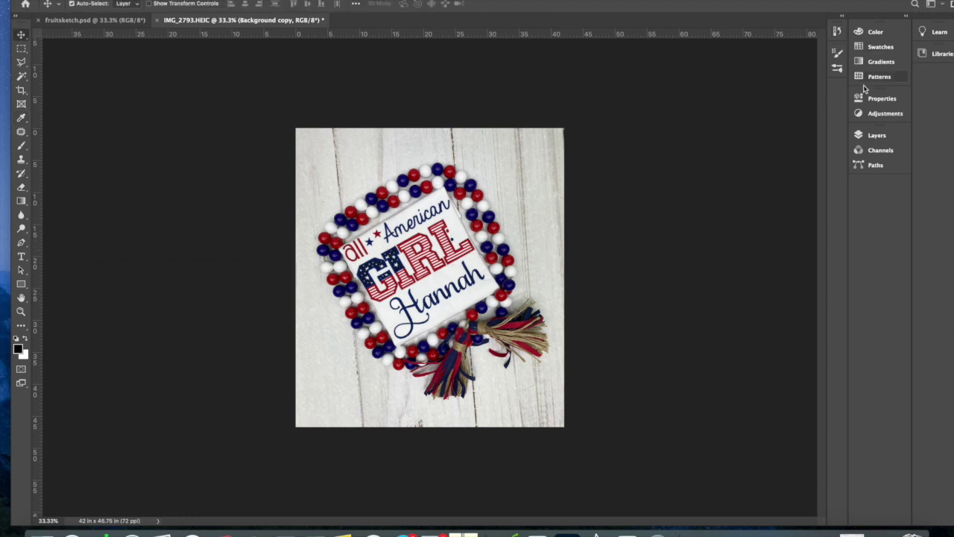
click(876, 135)
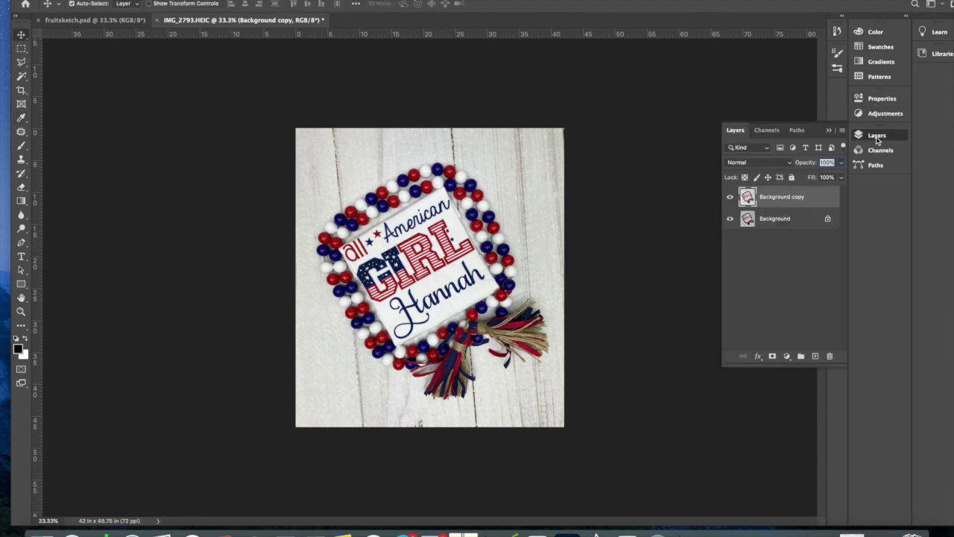
- Toggle the Background copy's visibility twice to compare it with the unedited original
click(731, 198)
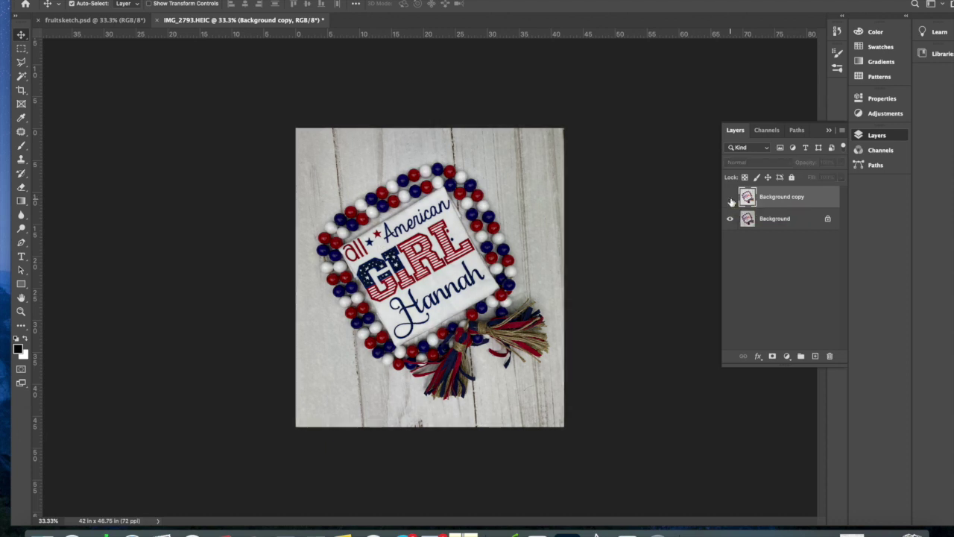
click(730, 198)
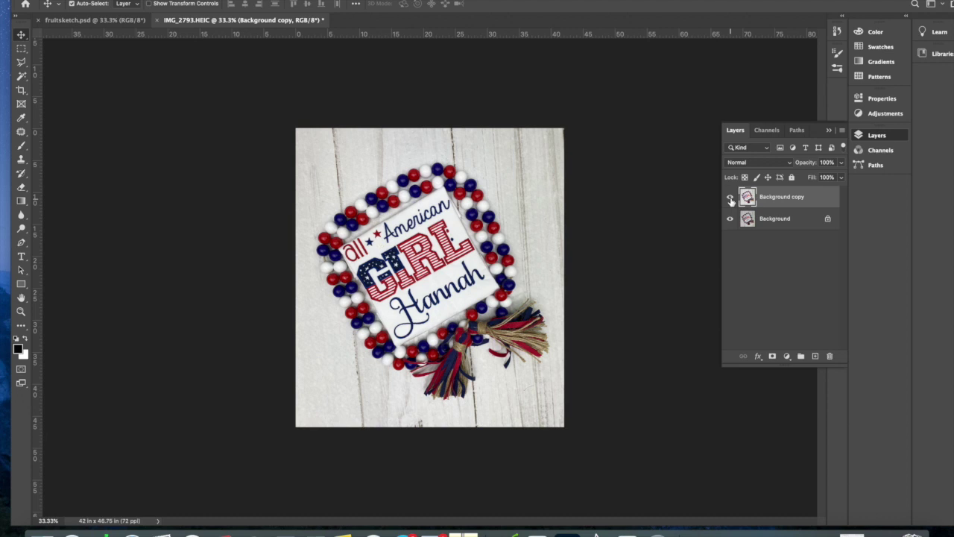
click(731, 199)
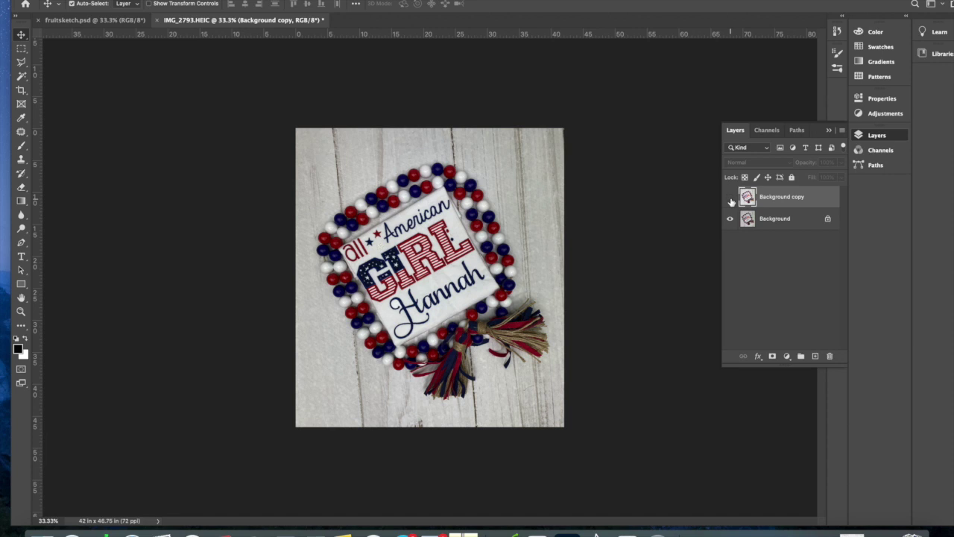
click(730, 198)
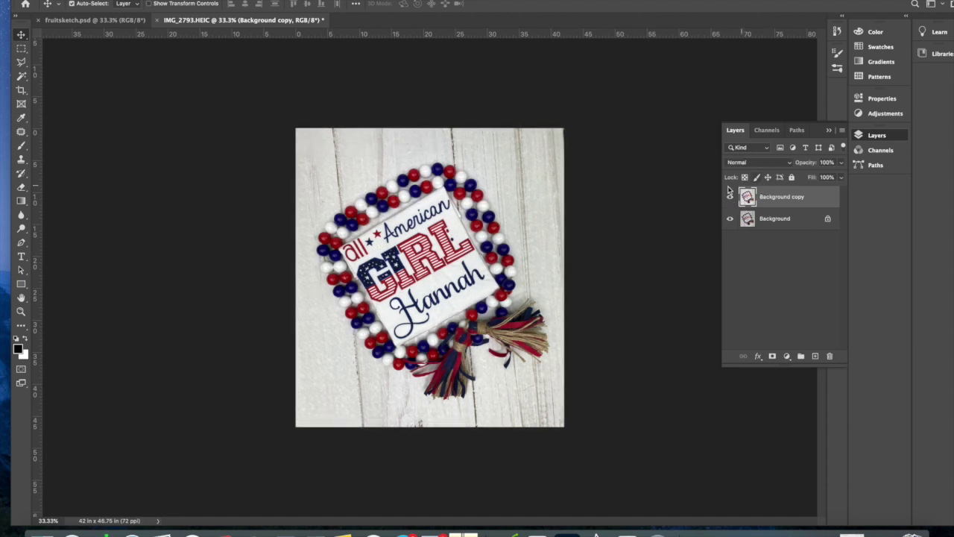
click(105, 23)
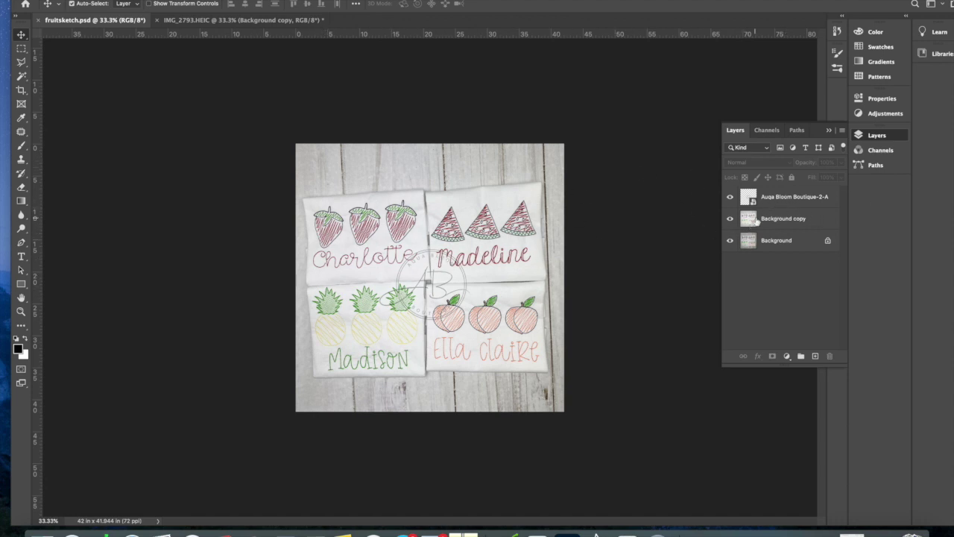
- Drag the Auqa Bloom Boutique logo into IMG_2793.HEIC and nudge the Background copy right and left
drag(785, 200, 386, 359)
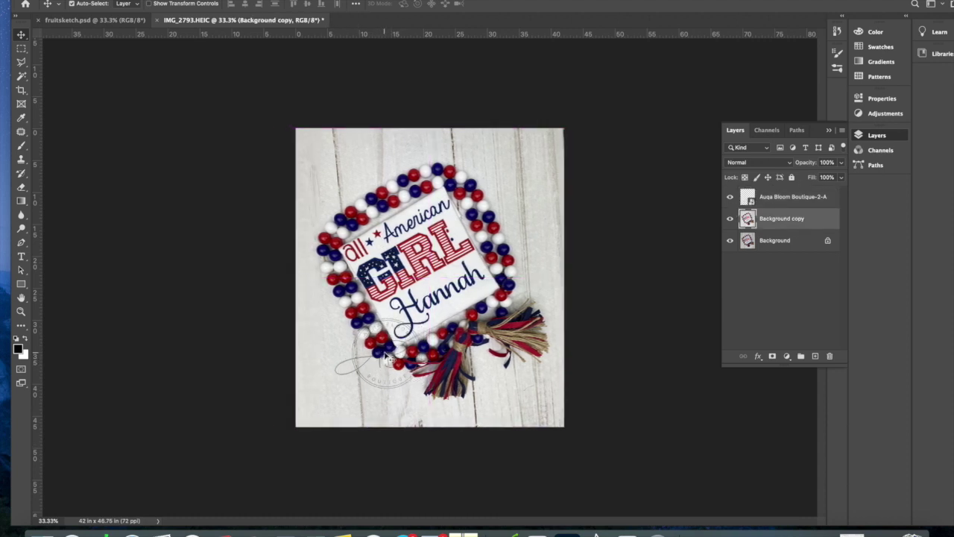
click(786, 205)
mouse_move(379, 365)
mouse_down()
mouse_move(358, 402)
mouse_move(386, 361)
mouse_move(375, 358)
mouse_up()
click(785, 206)
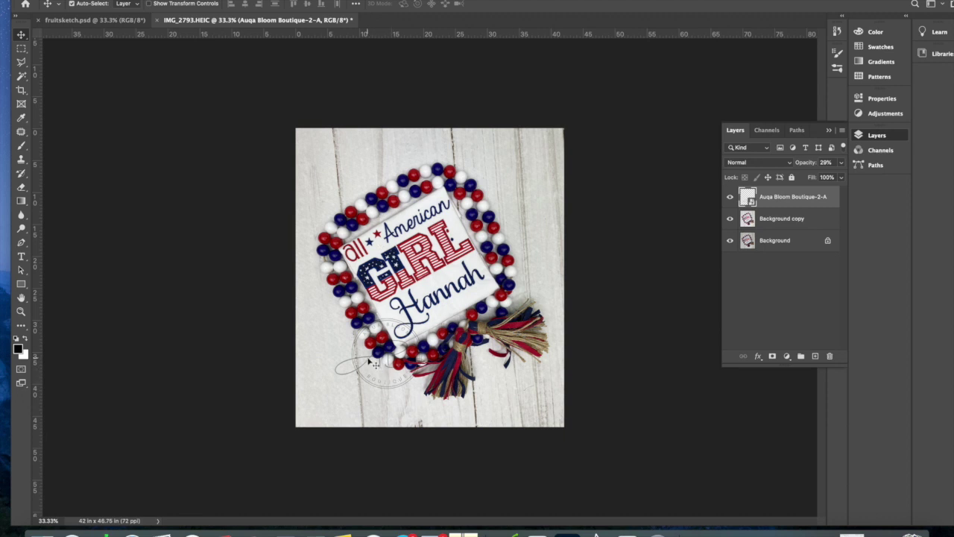
drag(374, 363, 369, 363)
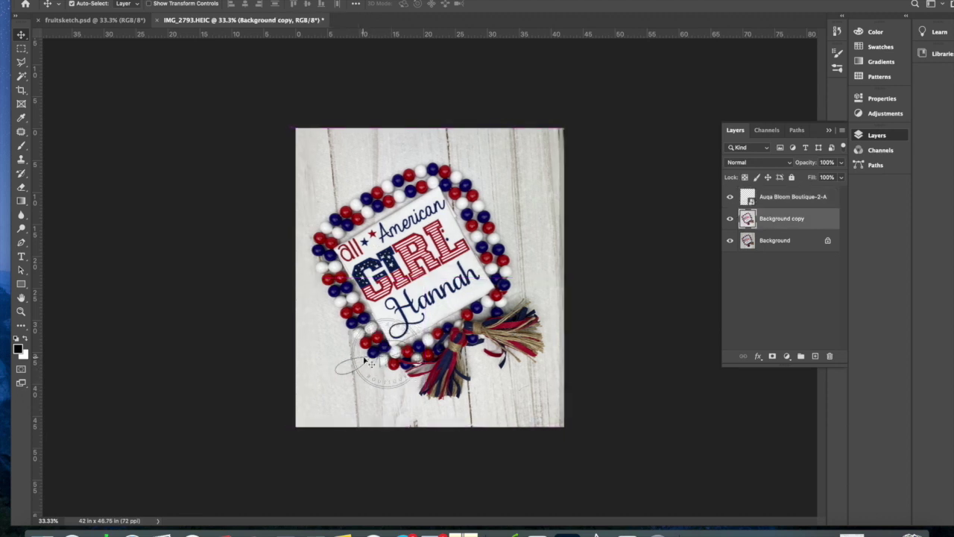
- Hide the Background copy layer and move the logo watermark left across the photo
right_click(822, 227)
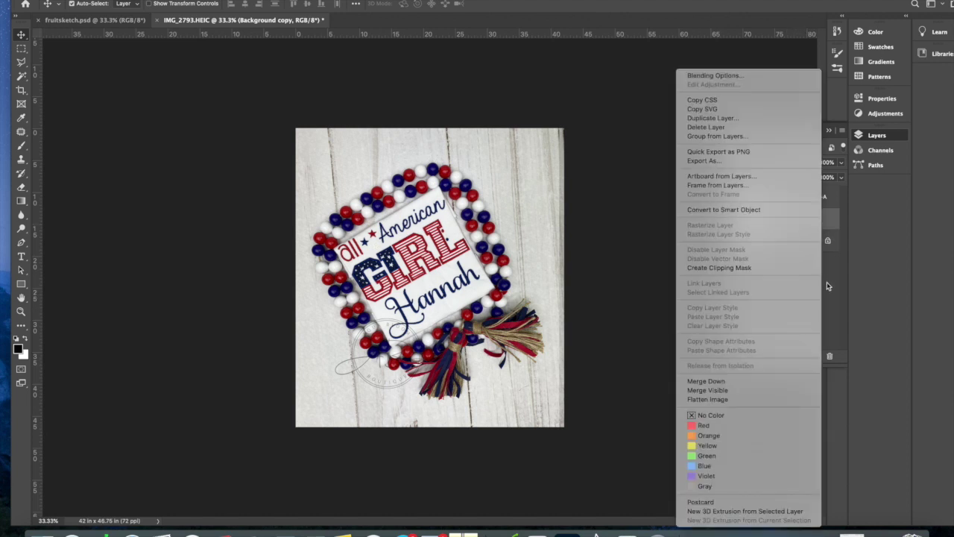
key(Escape)
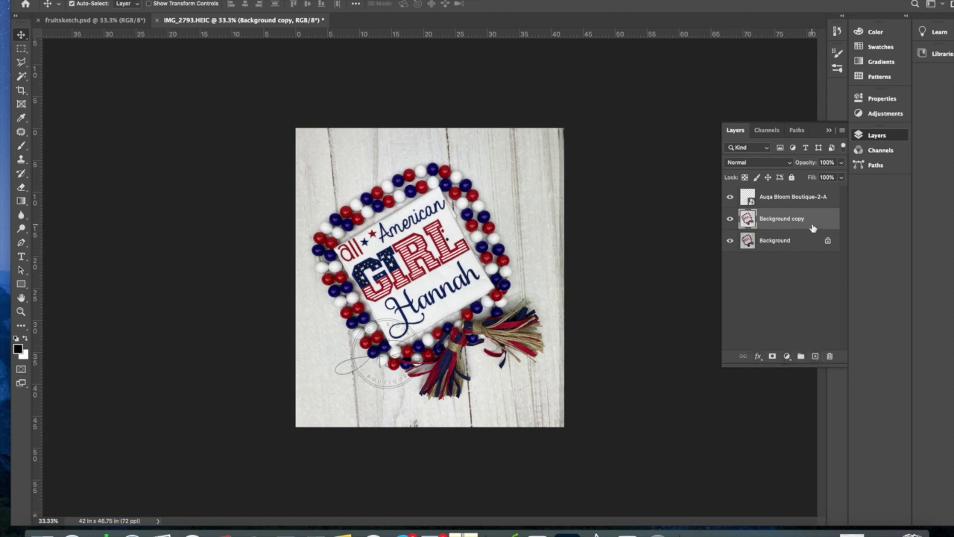
click(730, 219)
click(779, 200)
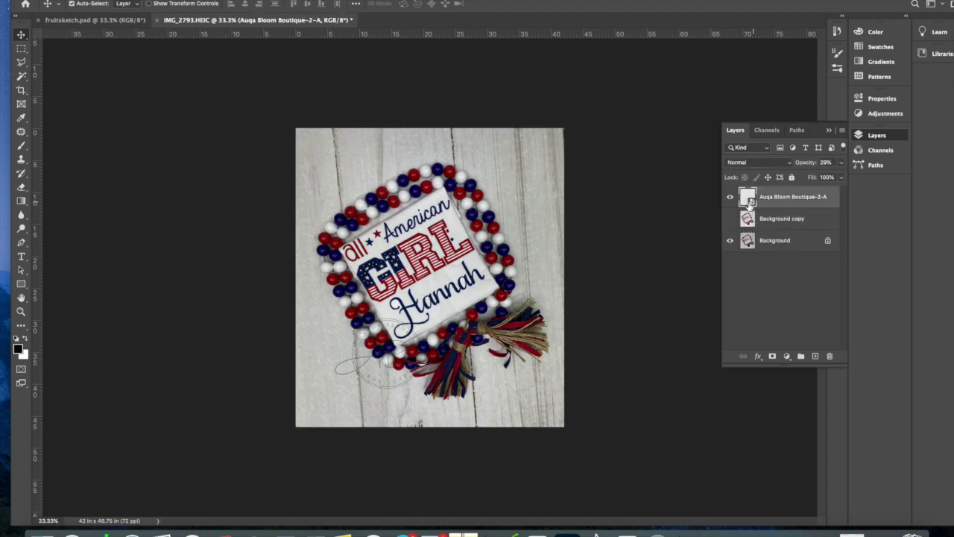
click(379, 366)
mouse_move(382, 360)
mouse_down()
mouse_move(321, 391)
mouse_move(373, 349)
mouse_up()
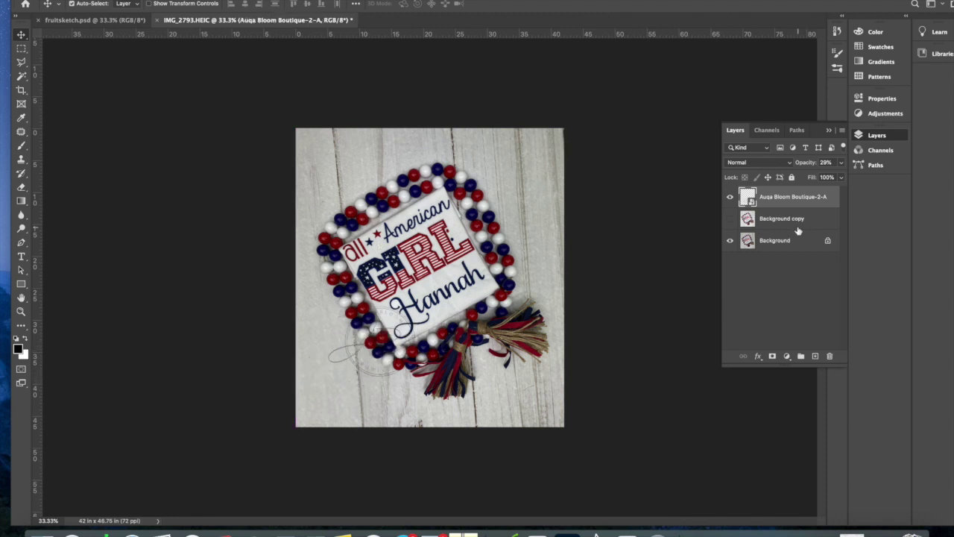
- Shift the Background copy image up and to the right, then hide it again
click(730, 218)
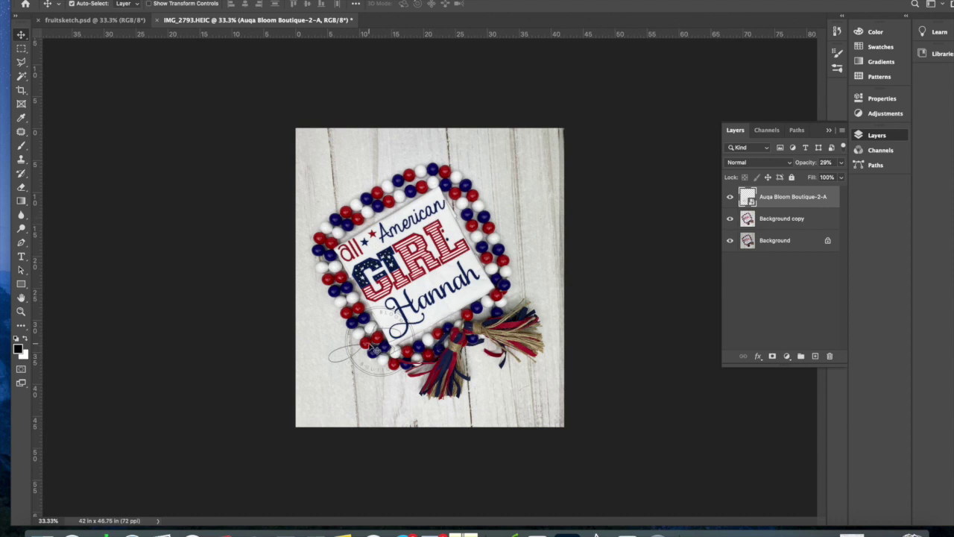
drag(372, 345, 402, 319)
click(731, 219)
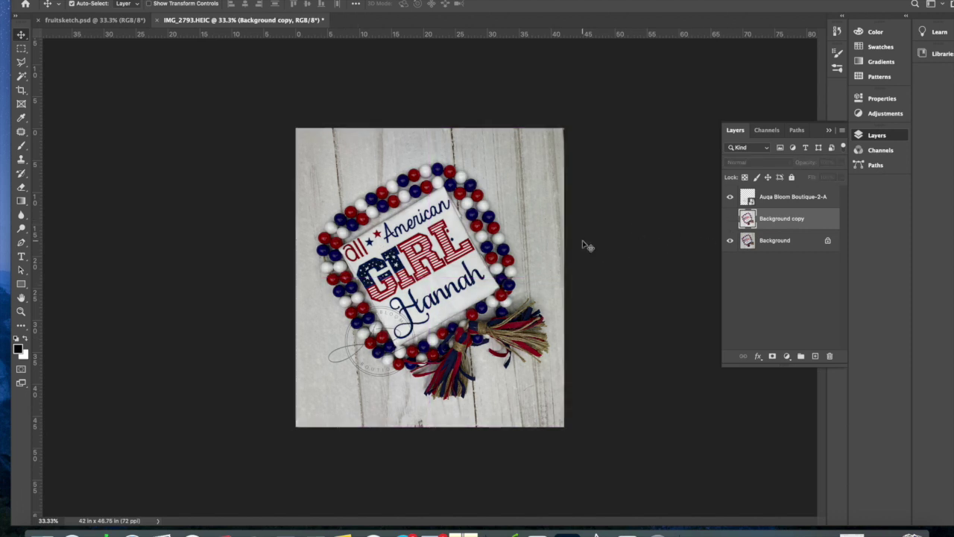
click(382, 328)
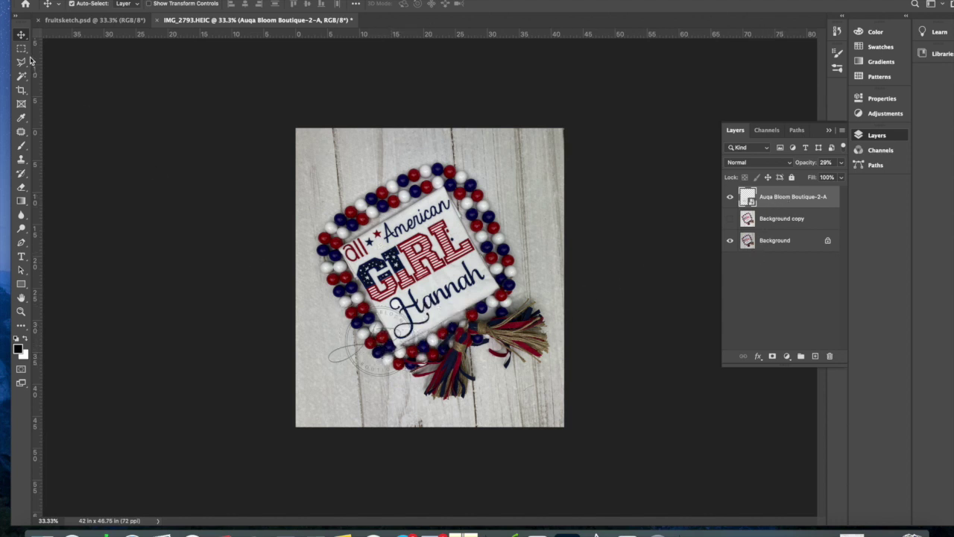
- Drag the 29% circular watermark down to the photo's lower left and show the brightened Background copy layer
drag(352, 332, 321, 364)
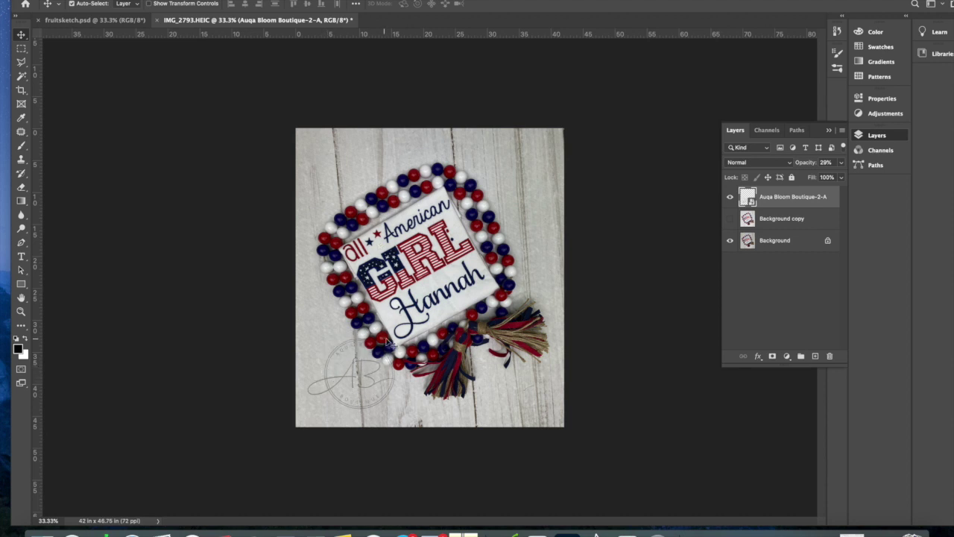
click(730, 218)
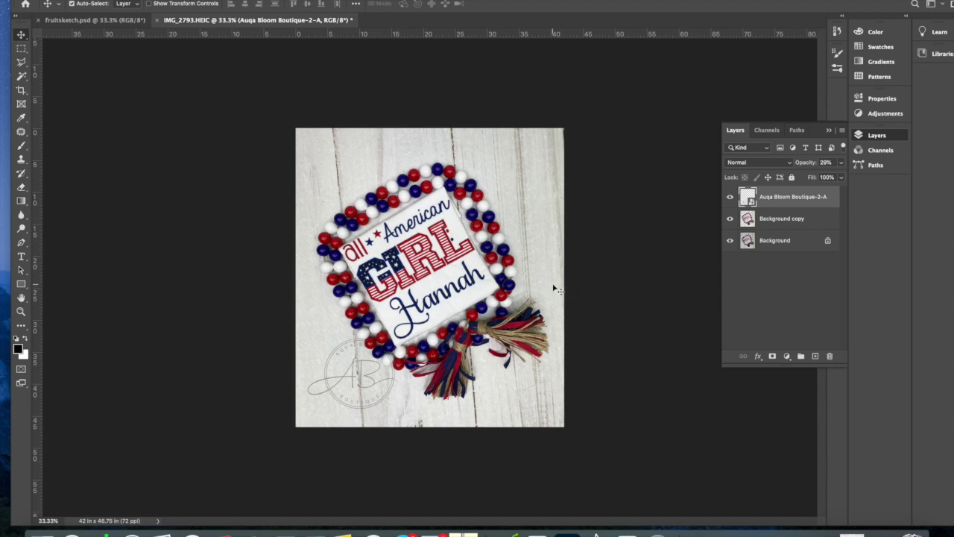
click(832, 135)
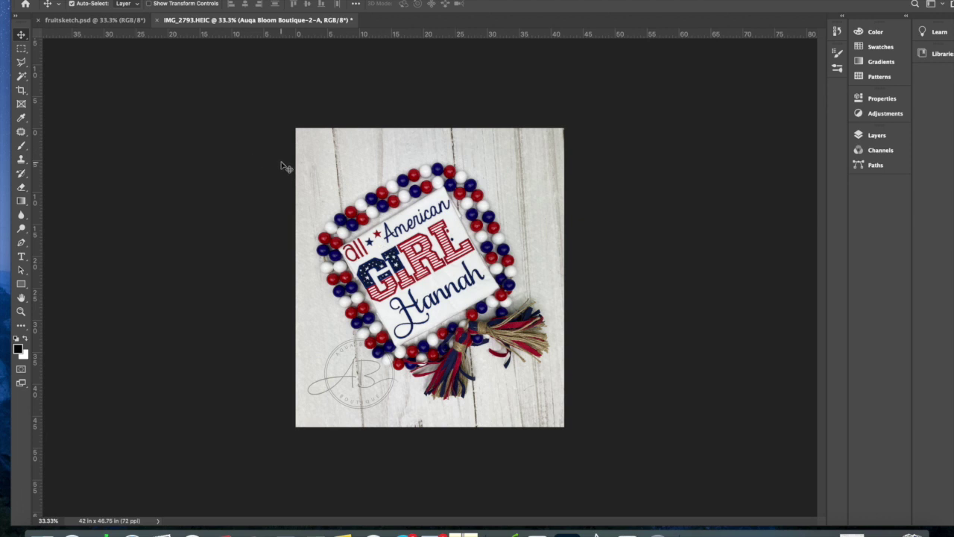
click(94, 0)
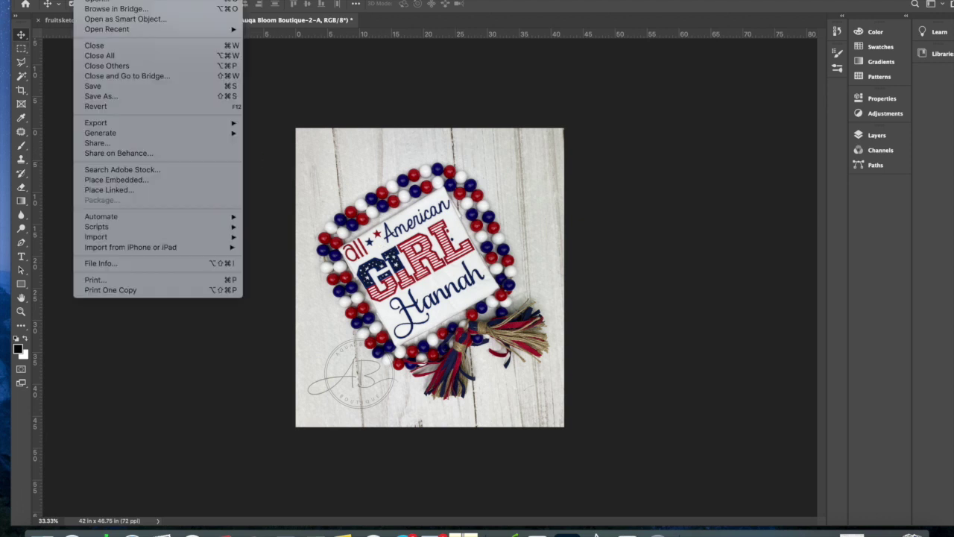
- Save the watermarked photo to this computer as the layered file allamericangirl.psd
click(97, 97)
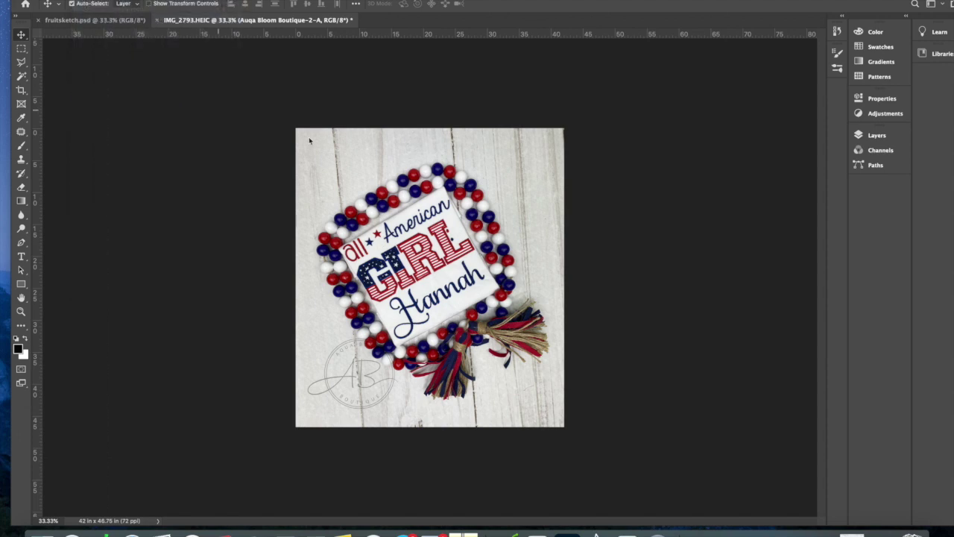
click(540, 351)
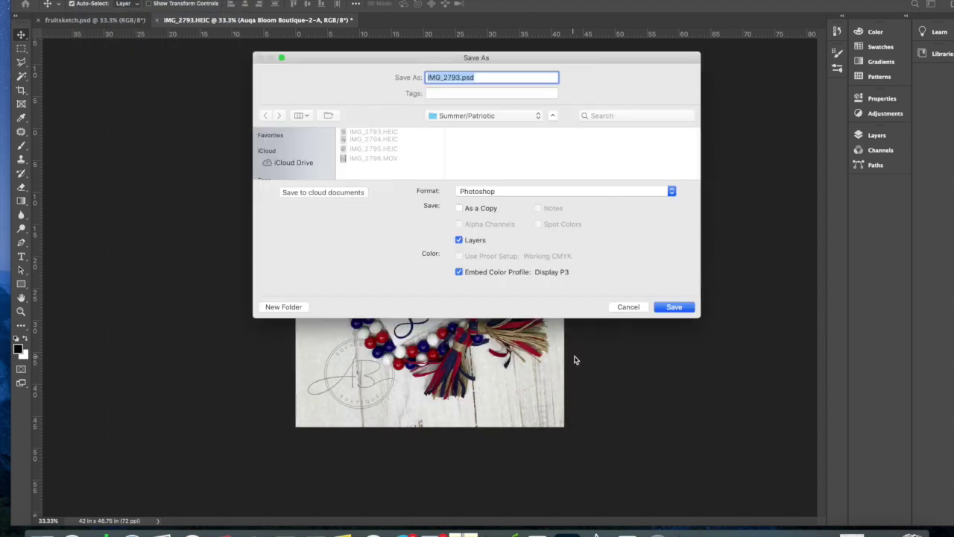
click(461, 77)
key(BackSpace)
key(BackSpace)
key(BackSpace)
key(BackSpace)
key(BackSpace)
key(BackSpace)
key(BackSpace)
key(BackSpace)
text(allamericangirl)
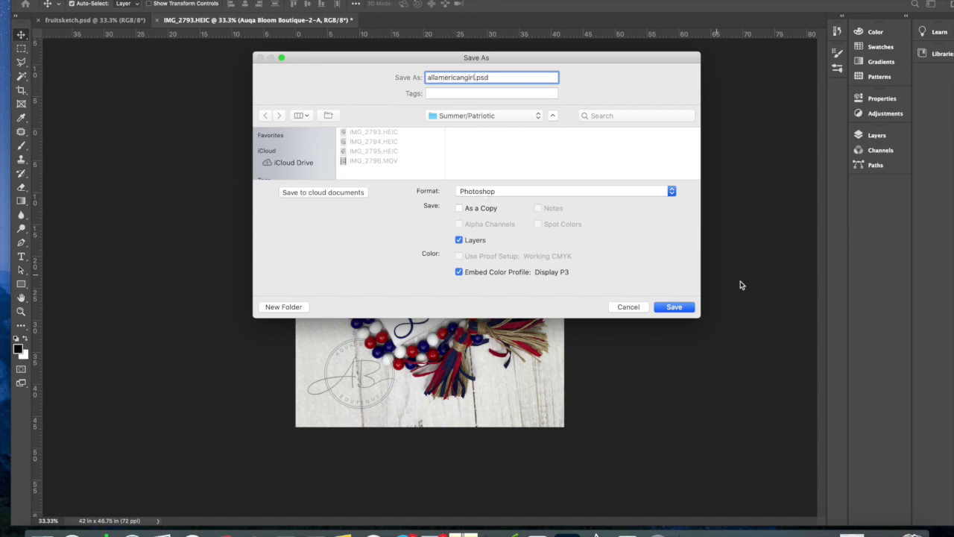
click(669, 307)
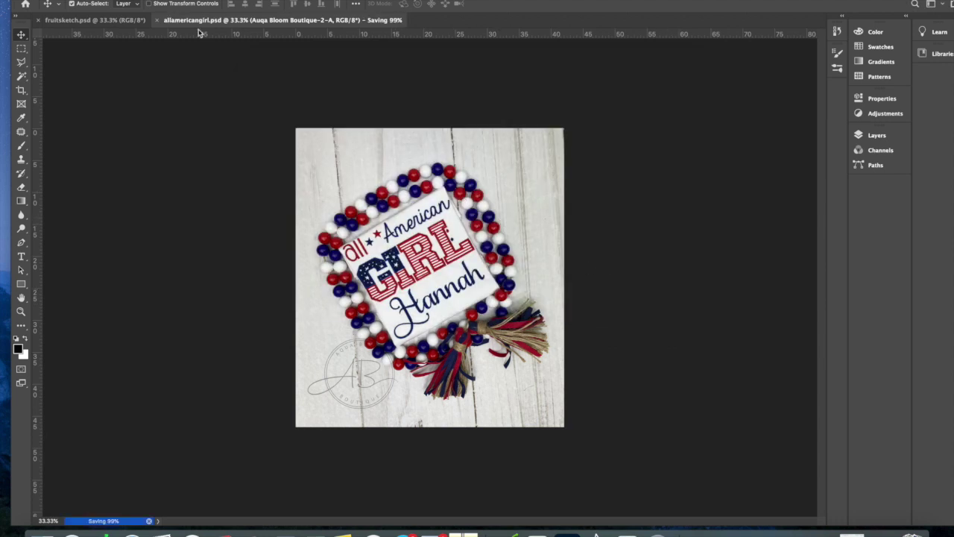
click(86, 1)
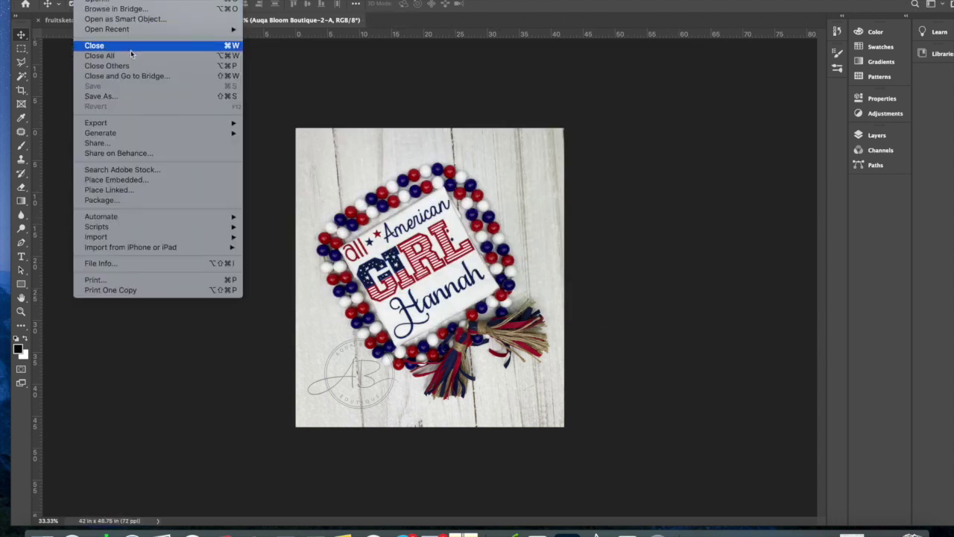
- Save a JPEG copy, allamericangirl.jpg, keeping the Maximum quality 12 setting
click(136, 97)
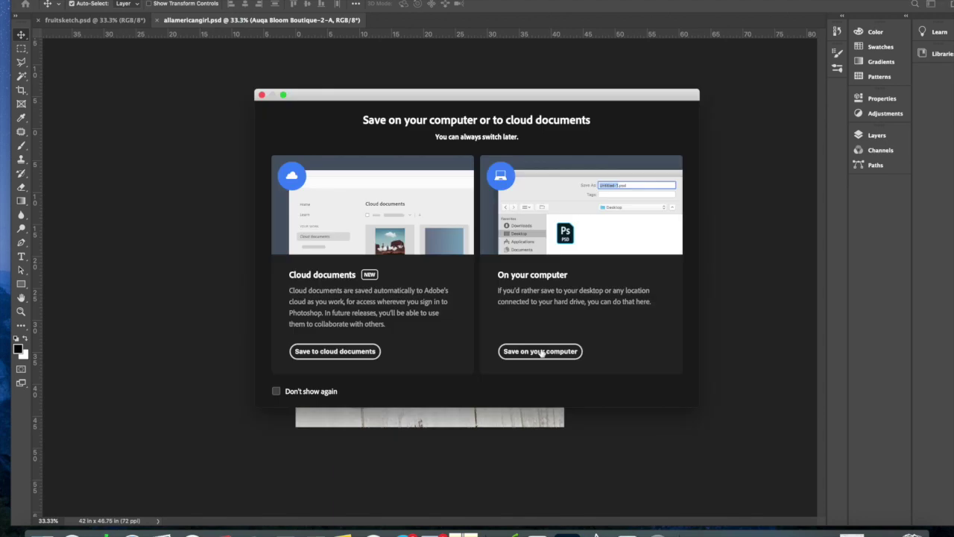
click(542, 352)
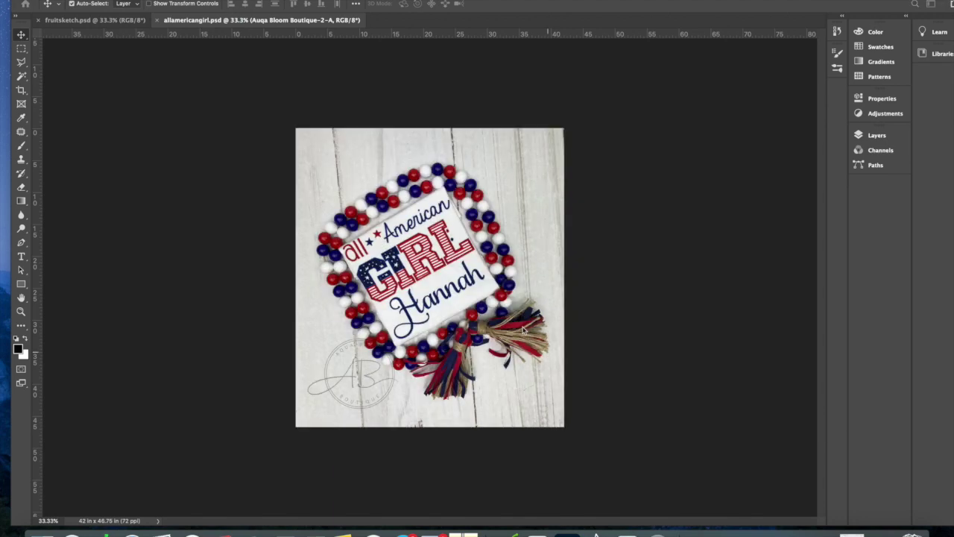
click(478, 193)
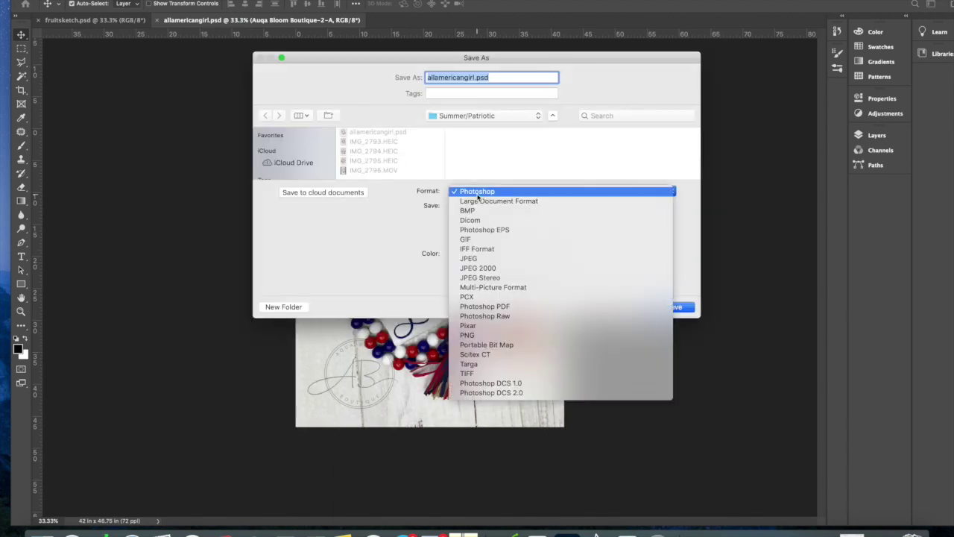
click(492, 260)
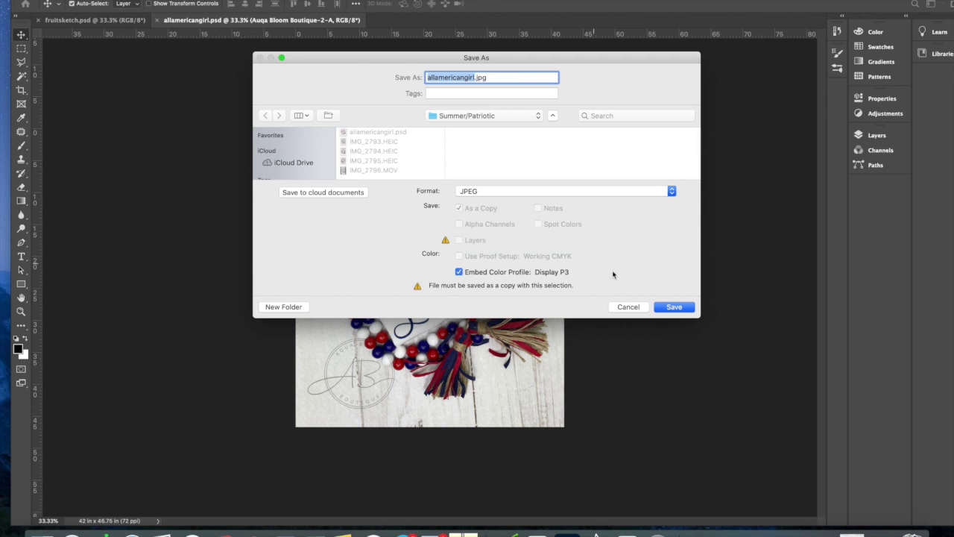
click(671, 309)
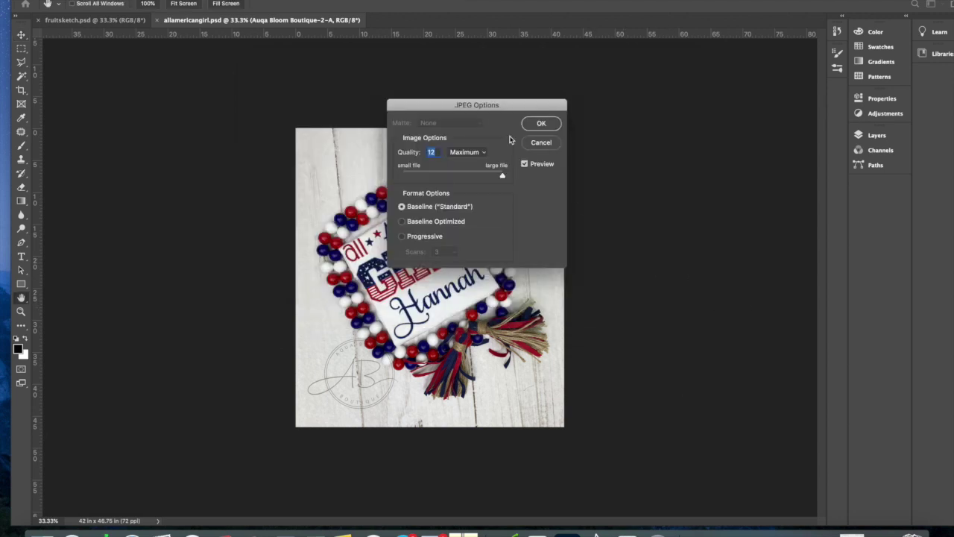
click(541, 124)
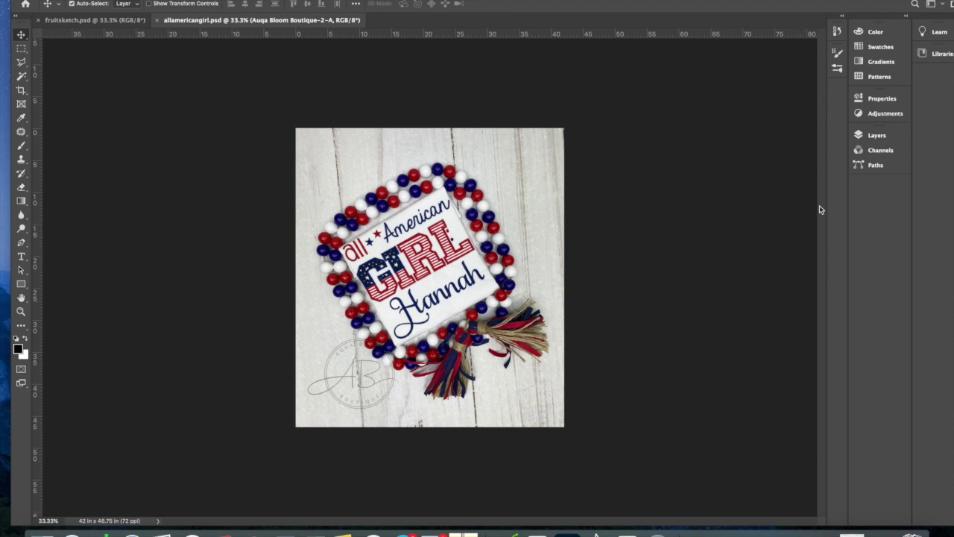
click(872, 135)
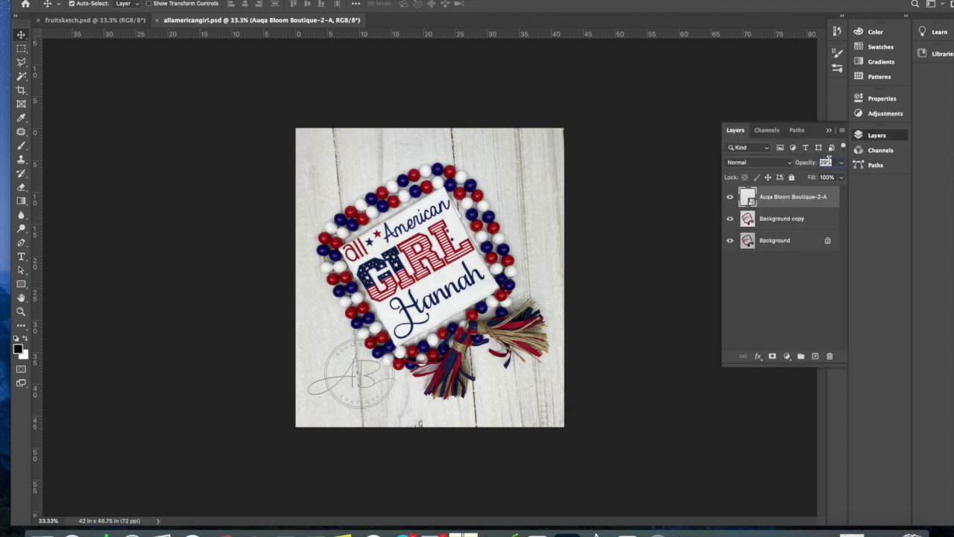
click(730, 222)
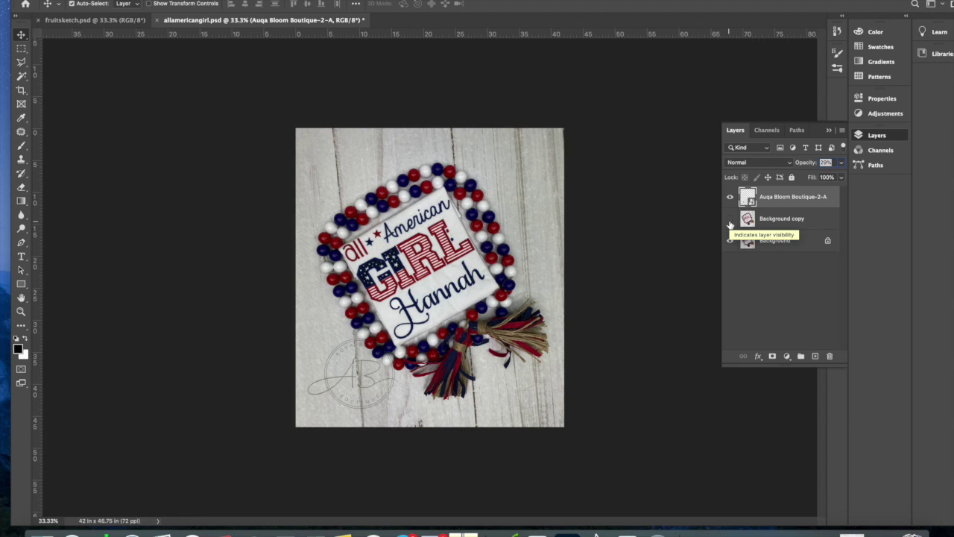
click(729, 221)
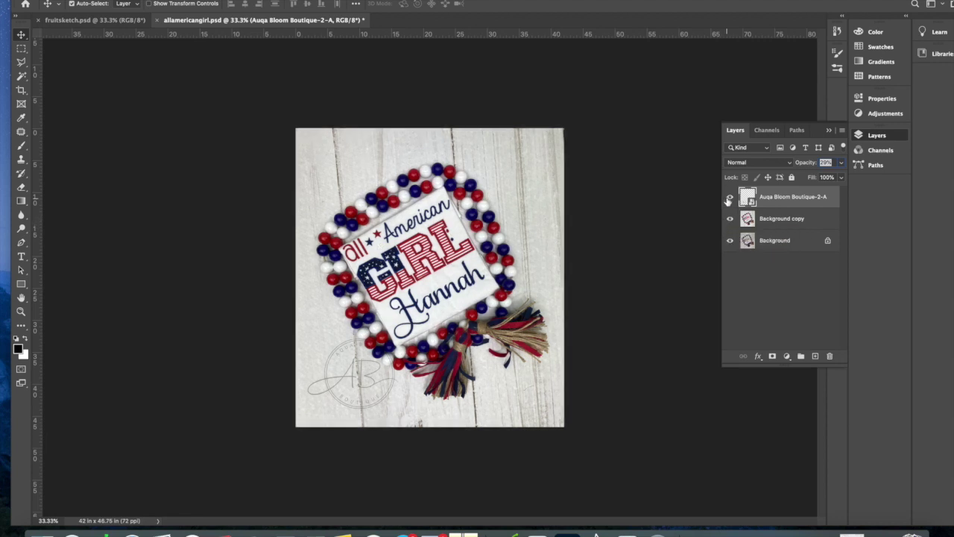
click(828, 132)
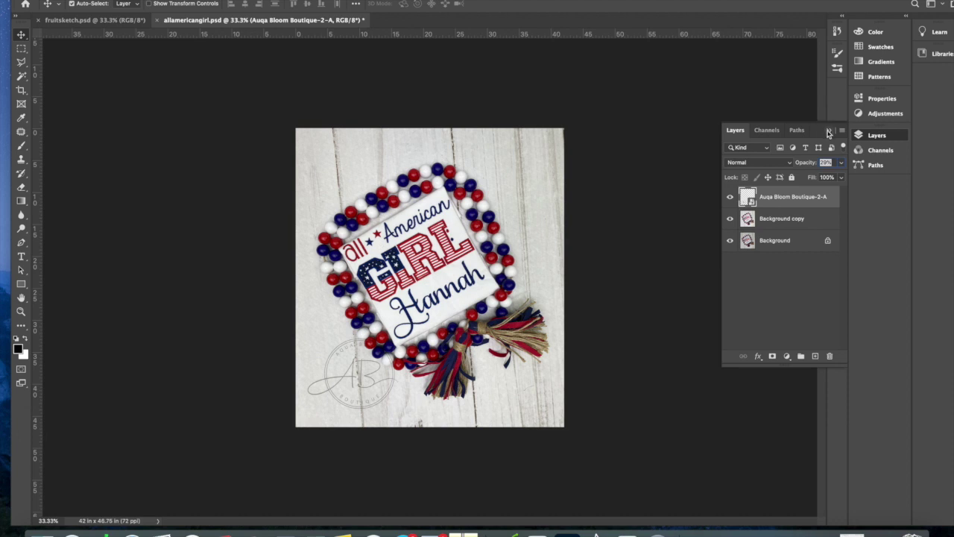